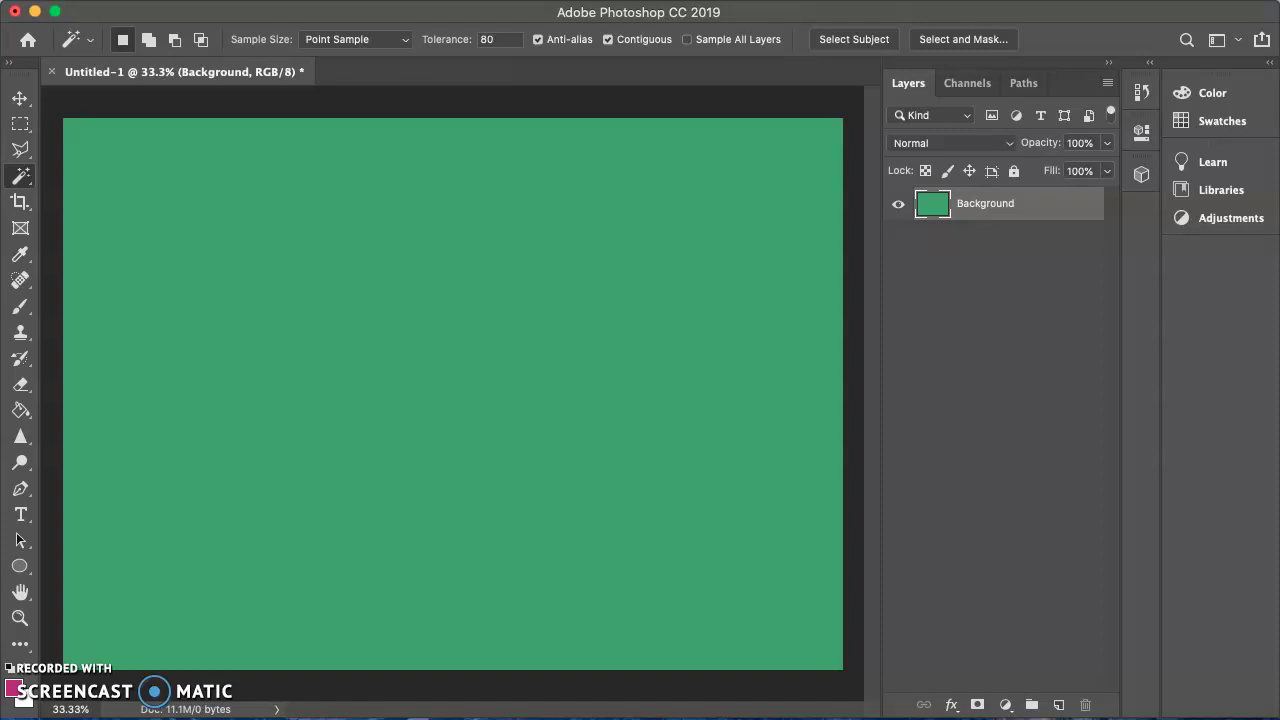
Open the hippo image from the Desktop folder as a separate document
{"action": "left_click", "coordinate": [194, 3]}
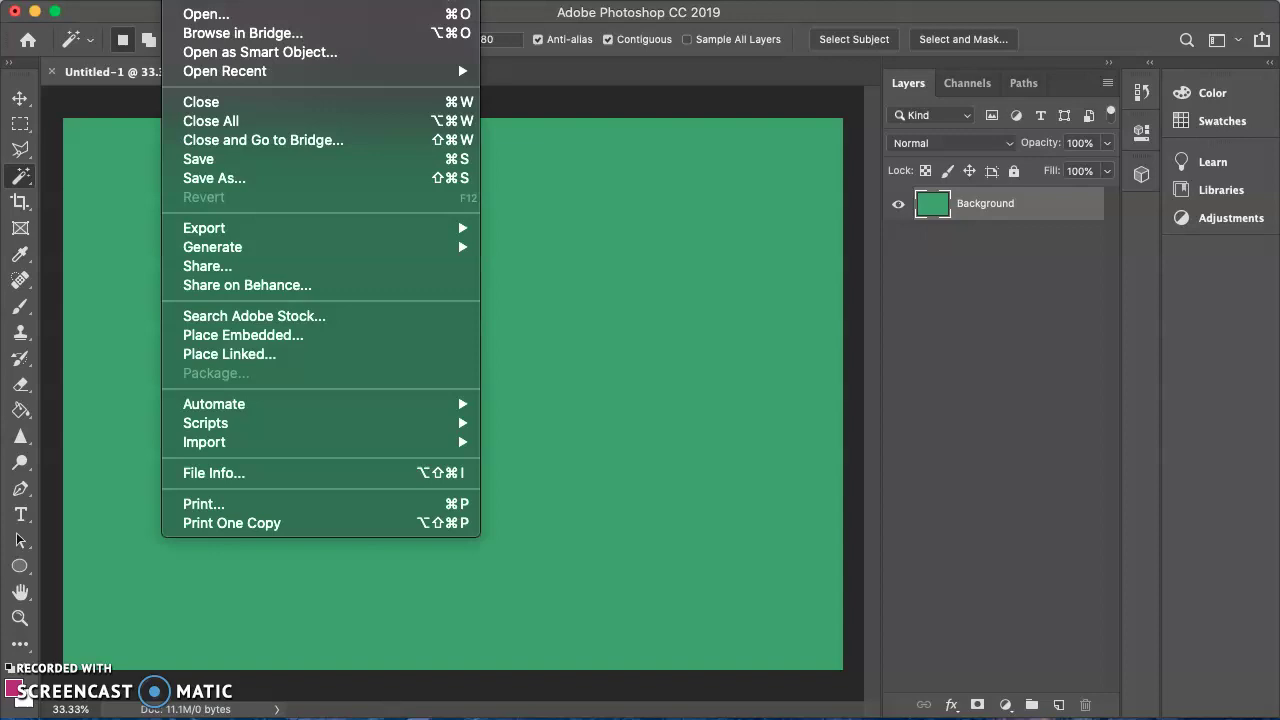
{"action": "left_click", "coordinate": [186, 14]}
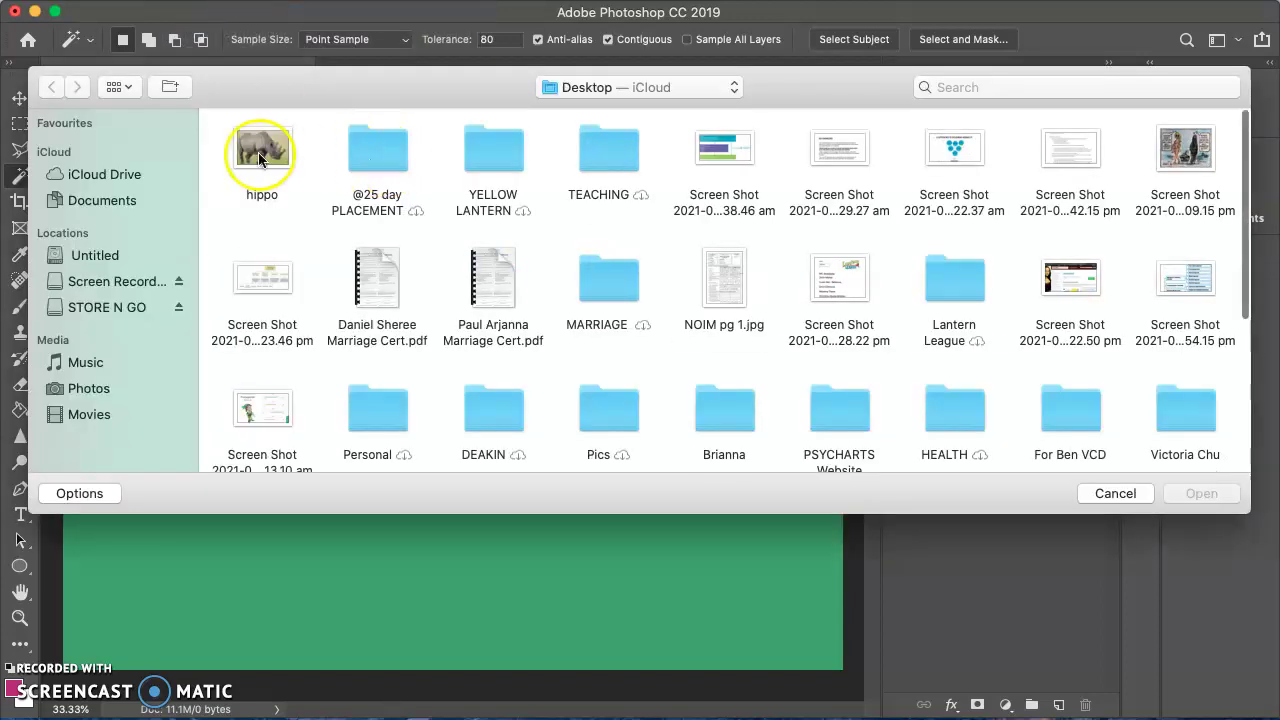
{"action": "left_click", "coordinate": [1203, 496]}
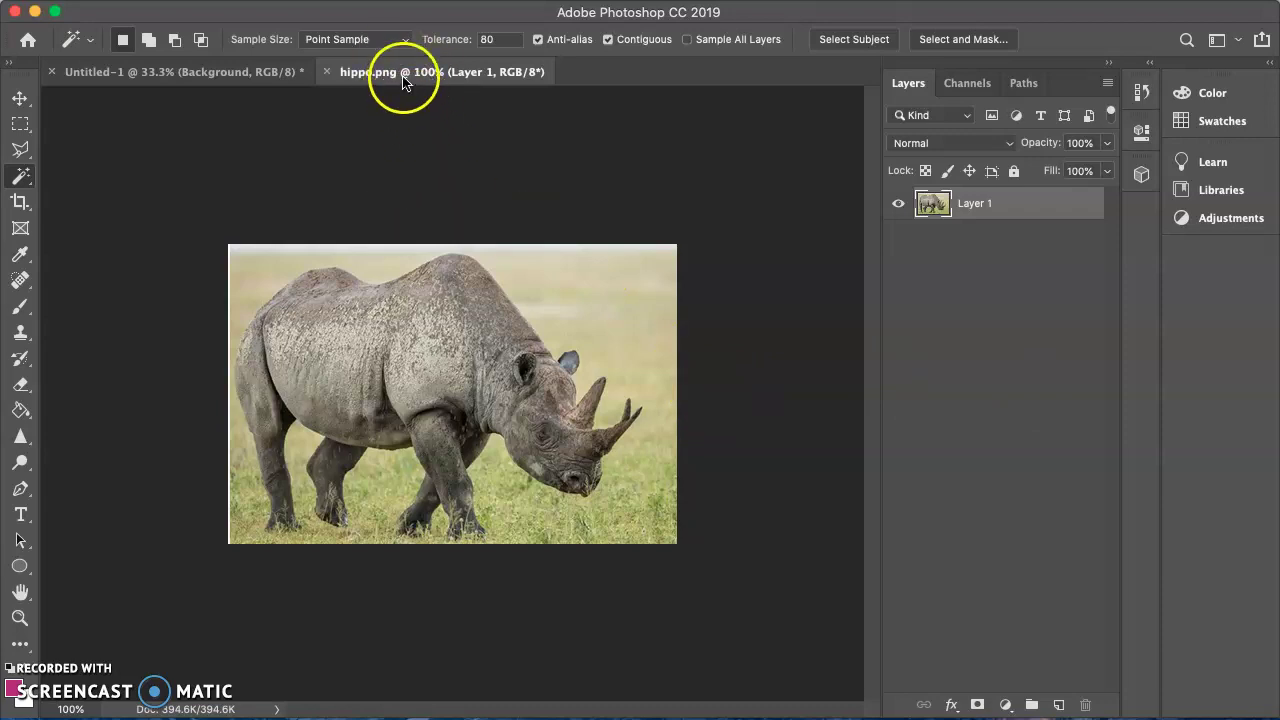
Copy the rhino photo from hippo.png onto the green canvas of Untitled-1 with the Move tool
{"action": "left_click", "coordinate": [205, 79]}
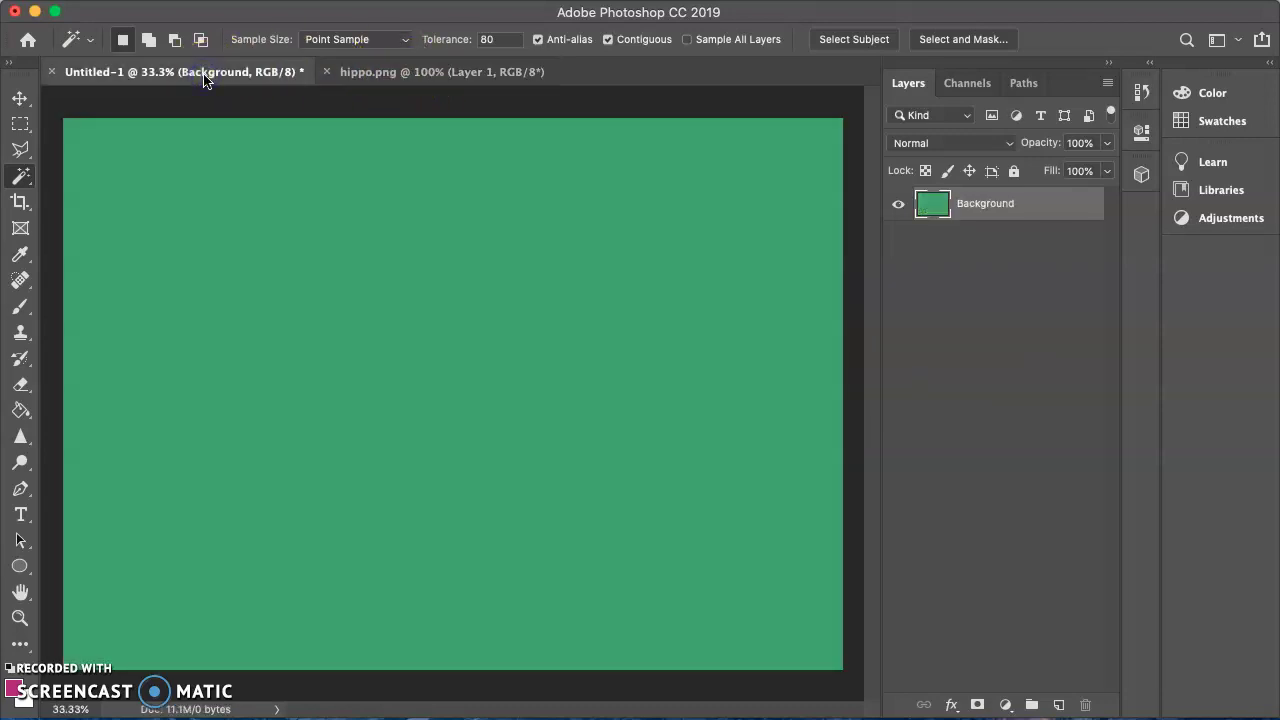
{"action": "left_click", "coordinate": [441, 73]}
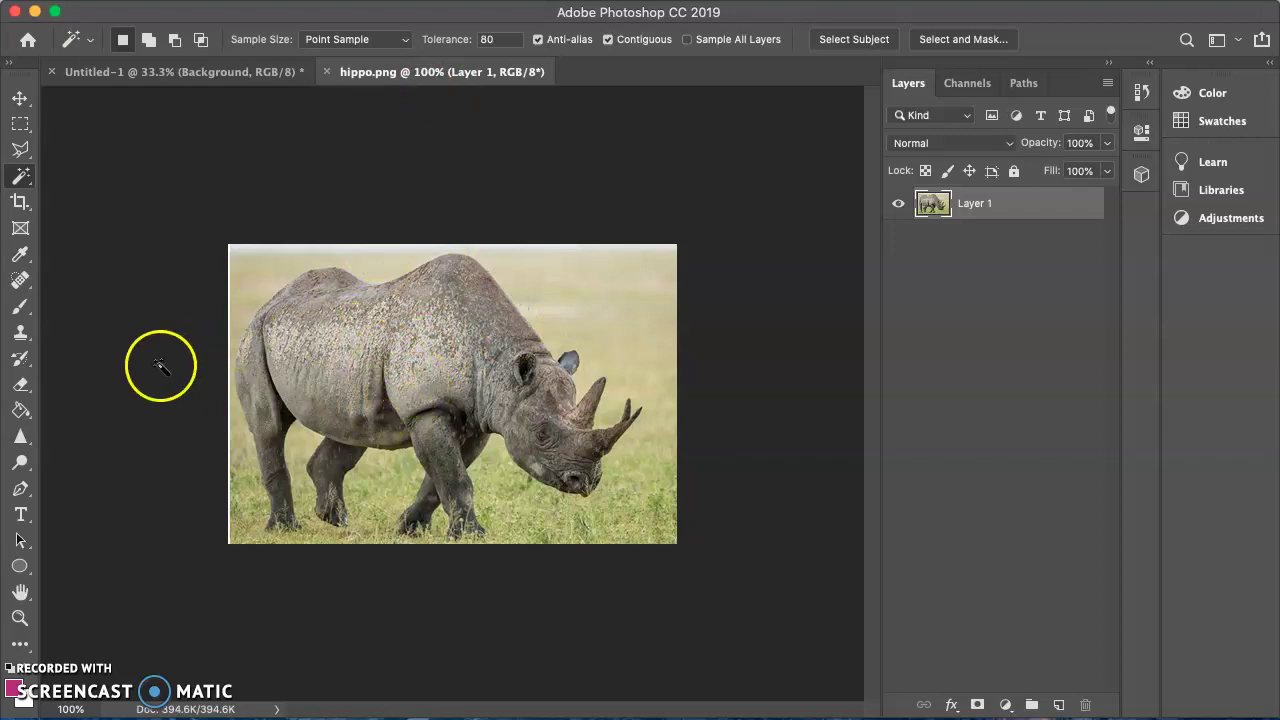
{"action": "left_click", "coordinate": [20, 100]}
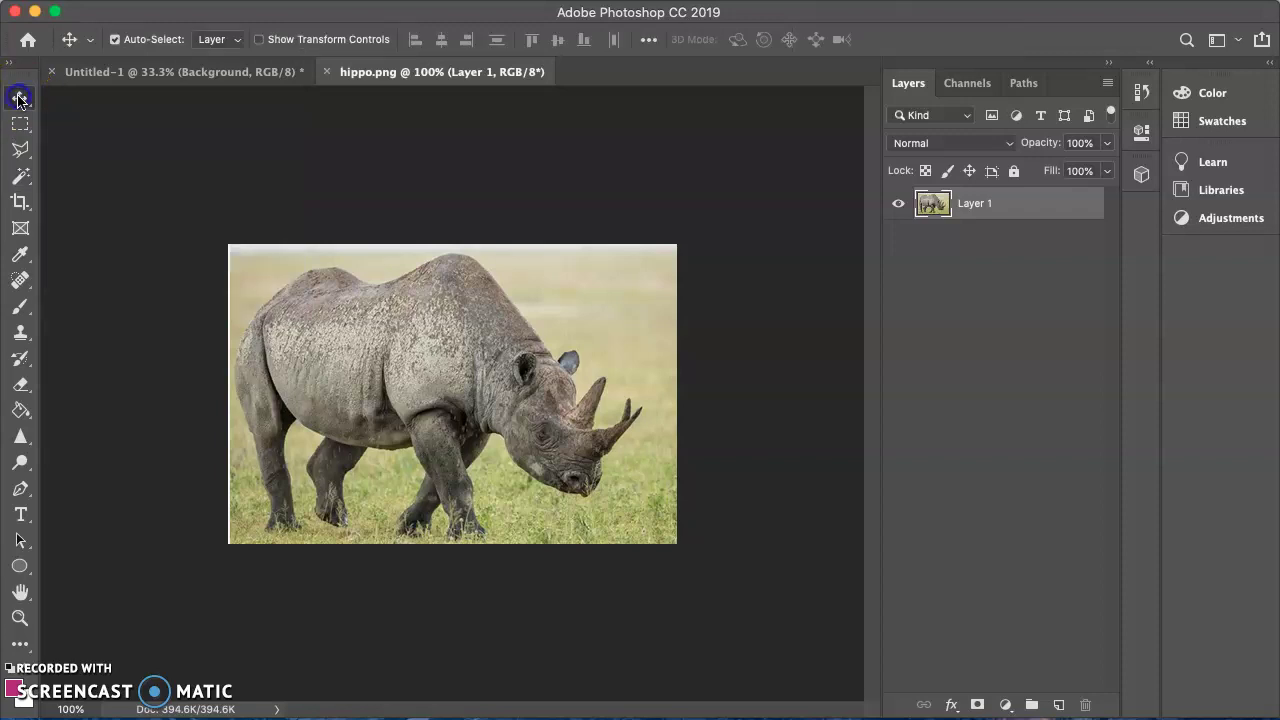
{"action": "left_click", "coordinate": [528, 385]}
{"action": "left_click_drag", "start_coordinate": [528, 385], "coordinate": [339, 363]}
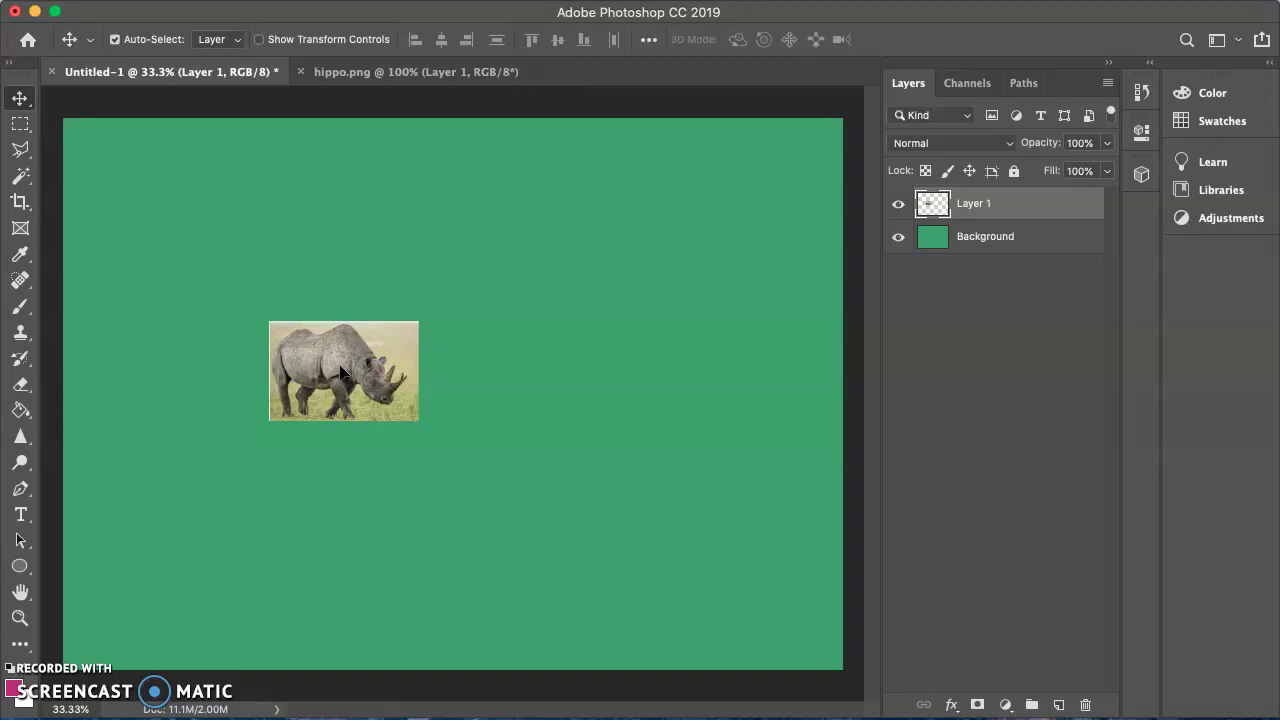
Scale the rhino photo up proportionally to about 387% and position it around the middle of the green canvas
{"action": "key", "text": "super"}
{"action": "key", "text": "super+t"}
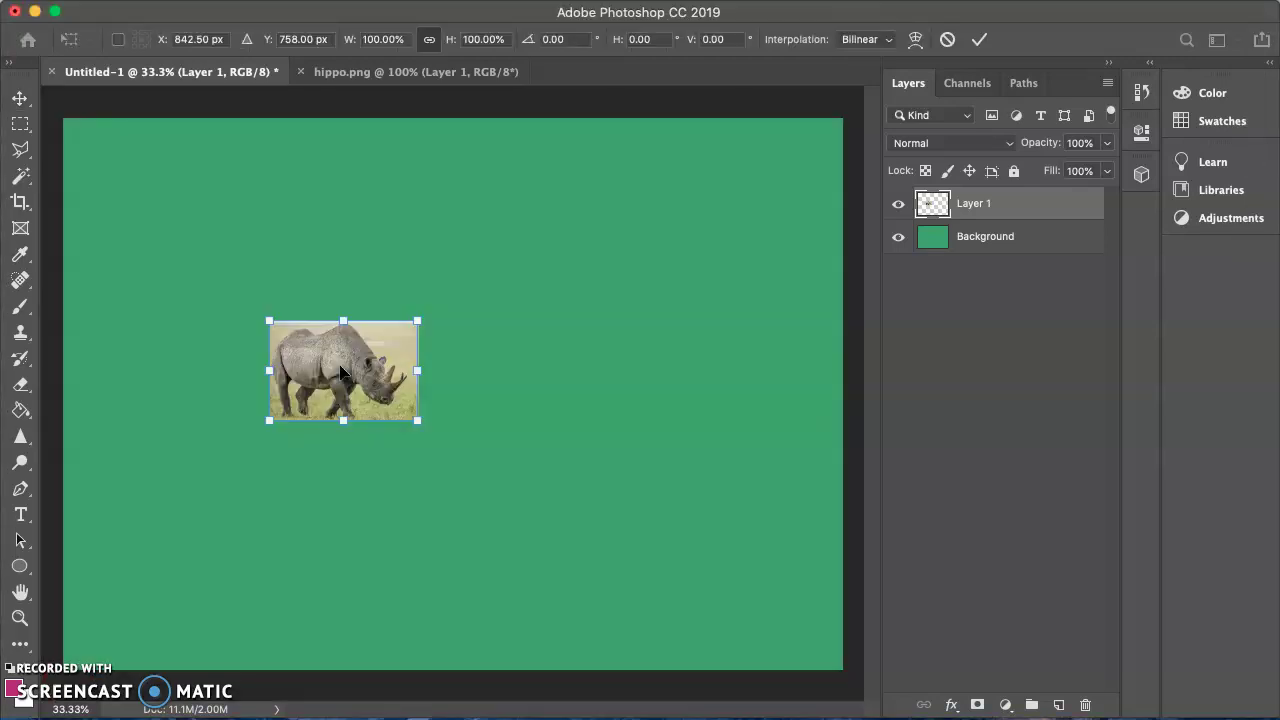
{"action": "left_click_drag", "start_coordinate": [417, 420], "coordinate": [748, 600]}
{"action": "left_click_drag", "start_coordinate": [269, 321], "coordinate": [207, 280]}
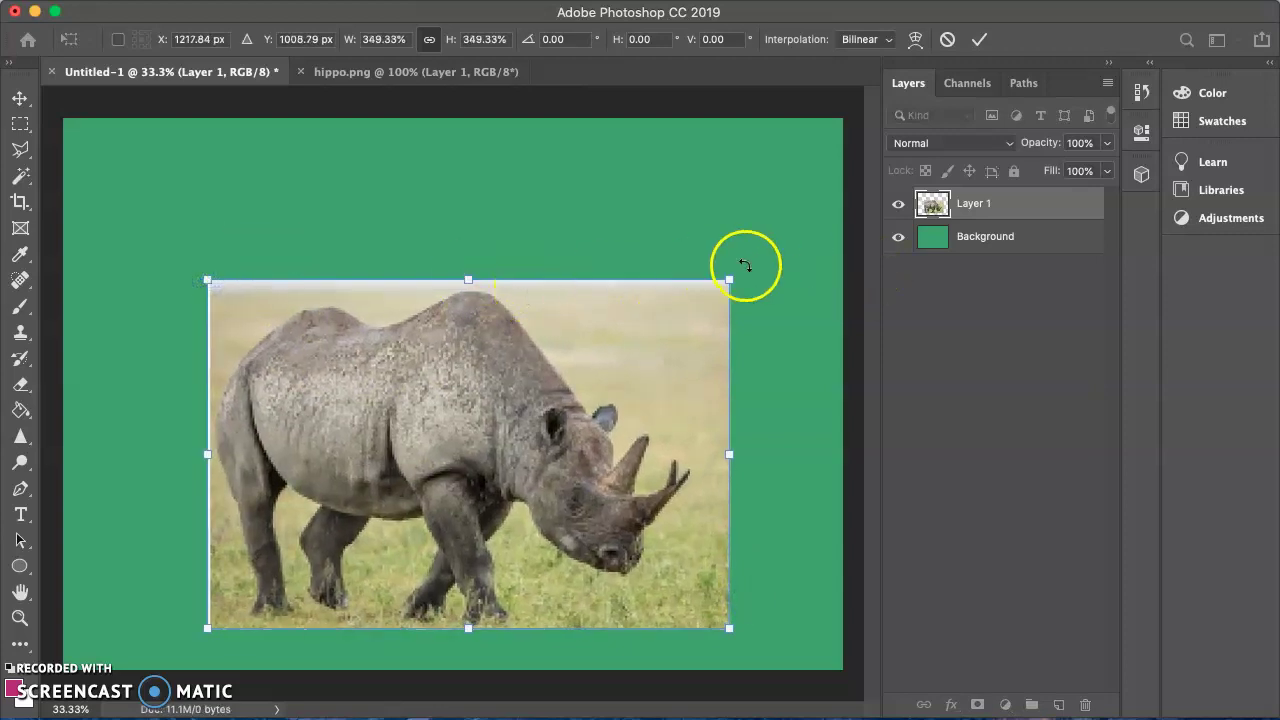
{"action": "left_click_drag", "start_coordinate": [525, 406], "coordinate": [471, 363]}
{"action": "left_click_drag", "start_coordinate": [662, 586], "coordinate": [723, 616]}
{"action": "left_click_drag", "start_coordinate": [646, 580], "coordinate": [672, 593]}
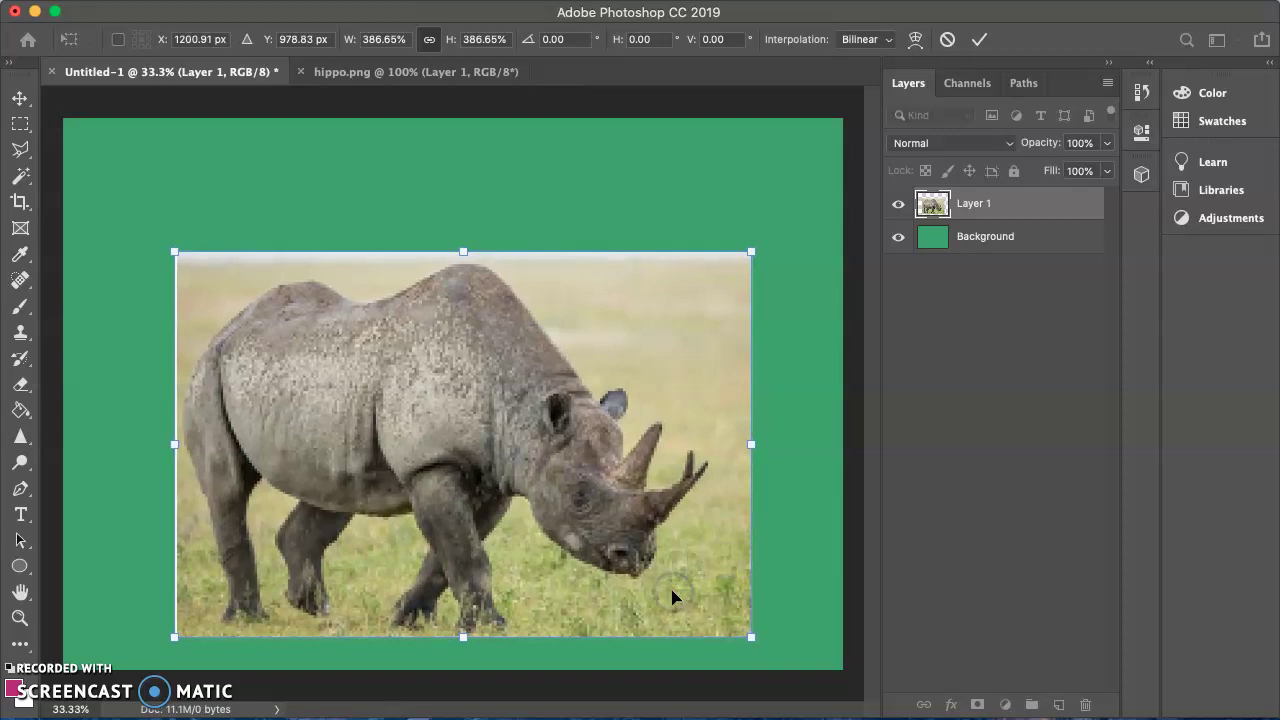
{"action": "key", "text": "Return"}
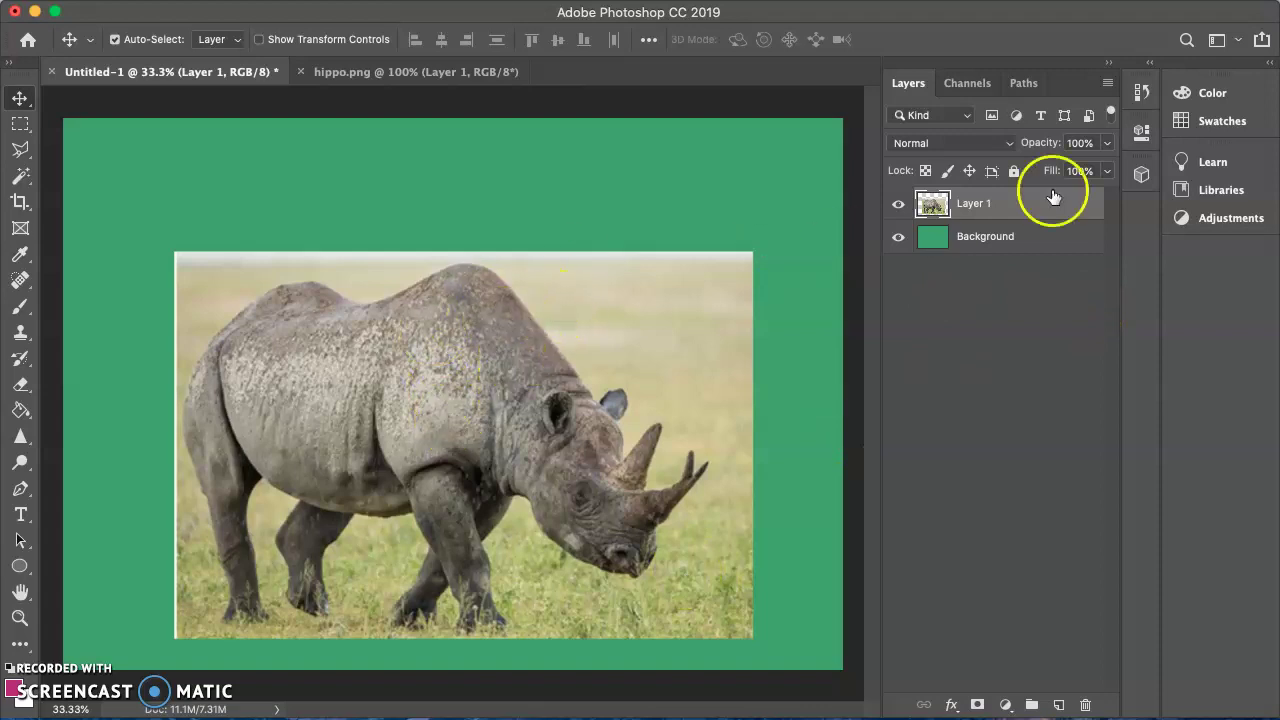
Rename the rhino photo's layer as "Hippo photo"
{"action": "double_click", "coordinate": [977, 203]}
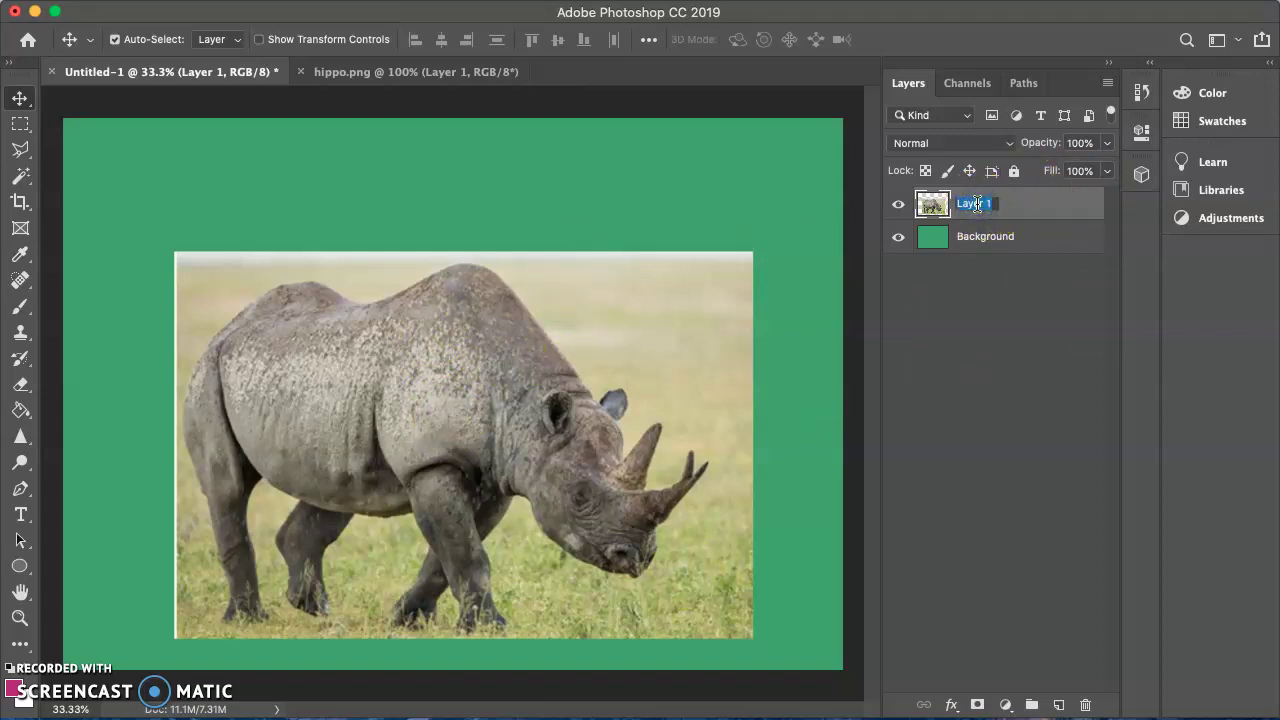
{"action": "type", "text": "Hippo photo"}
{"action": "left_click", "coordinate": [1041, 297]}
Toggle the visibility of the Hippo photo layer off and on to compare the canvas with and without it
{"action": "left_click", "coordinate": [898, 204]}
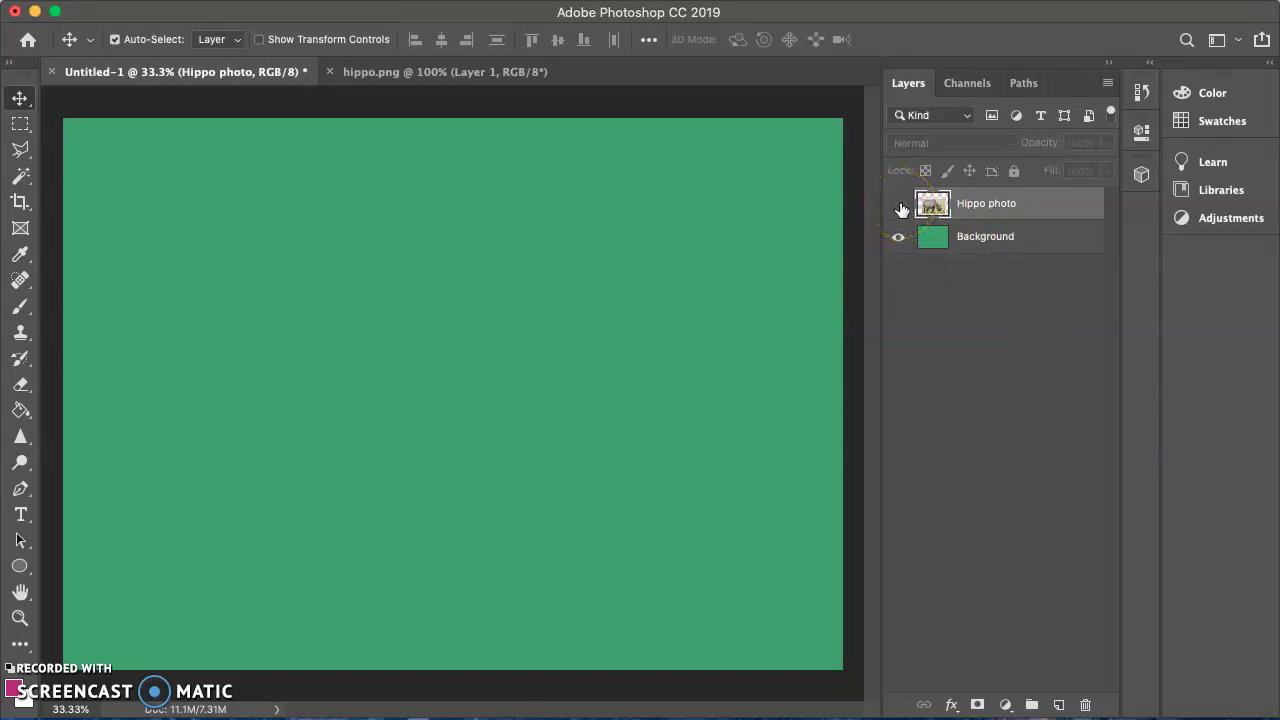
{"action": "left_click", "coordinate": [899, 206]}
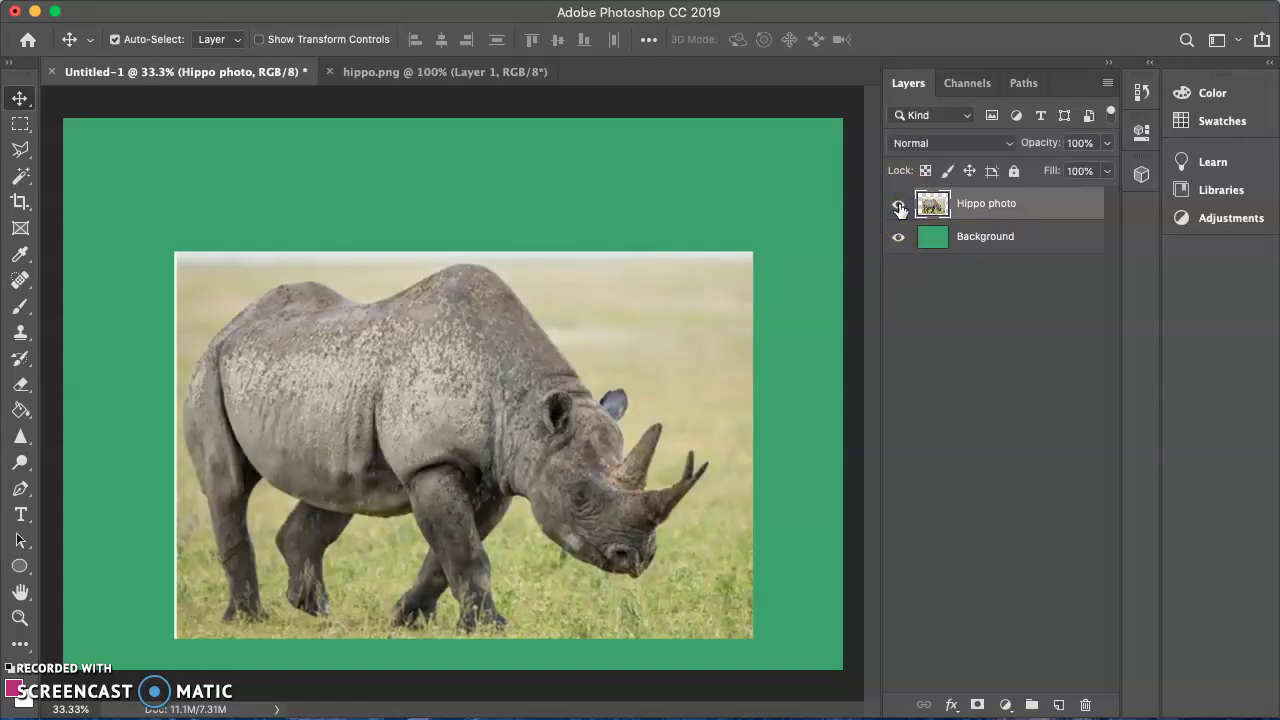
{"action": "left_click", "coordinate": [899, 206]}
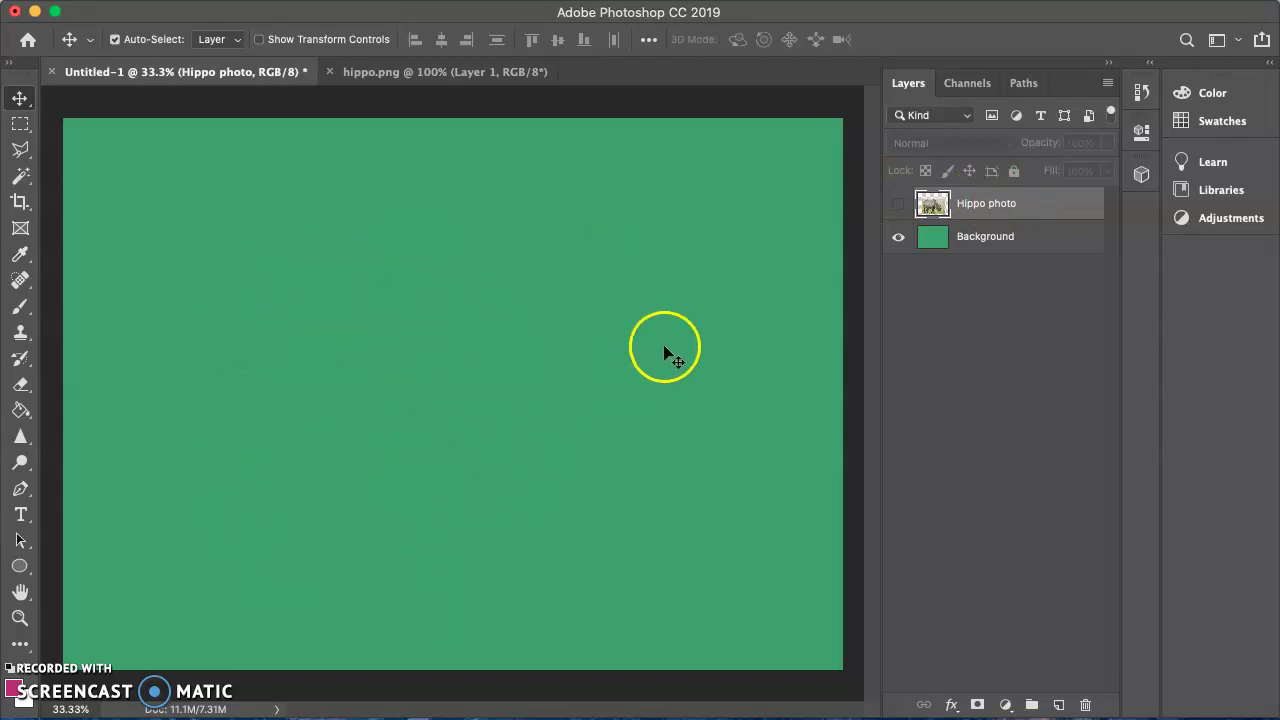
{"action": "left_click", "coordinate": [899, 206]}
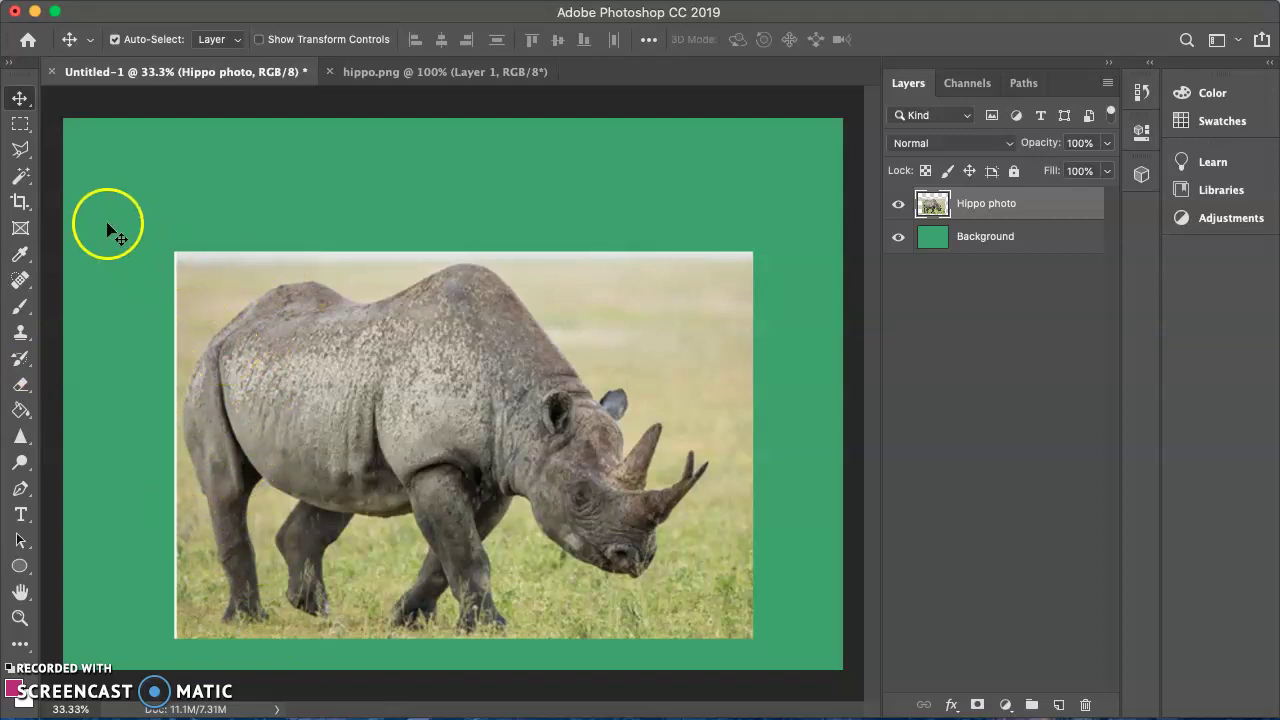
{"action": "left_click", "coordinate": [25, 160]}
{"action": "left_click_drag", "start_coordinate": [25, 160], "coordinate": [70, 167]}
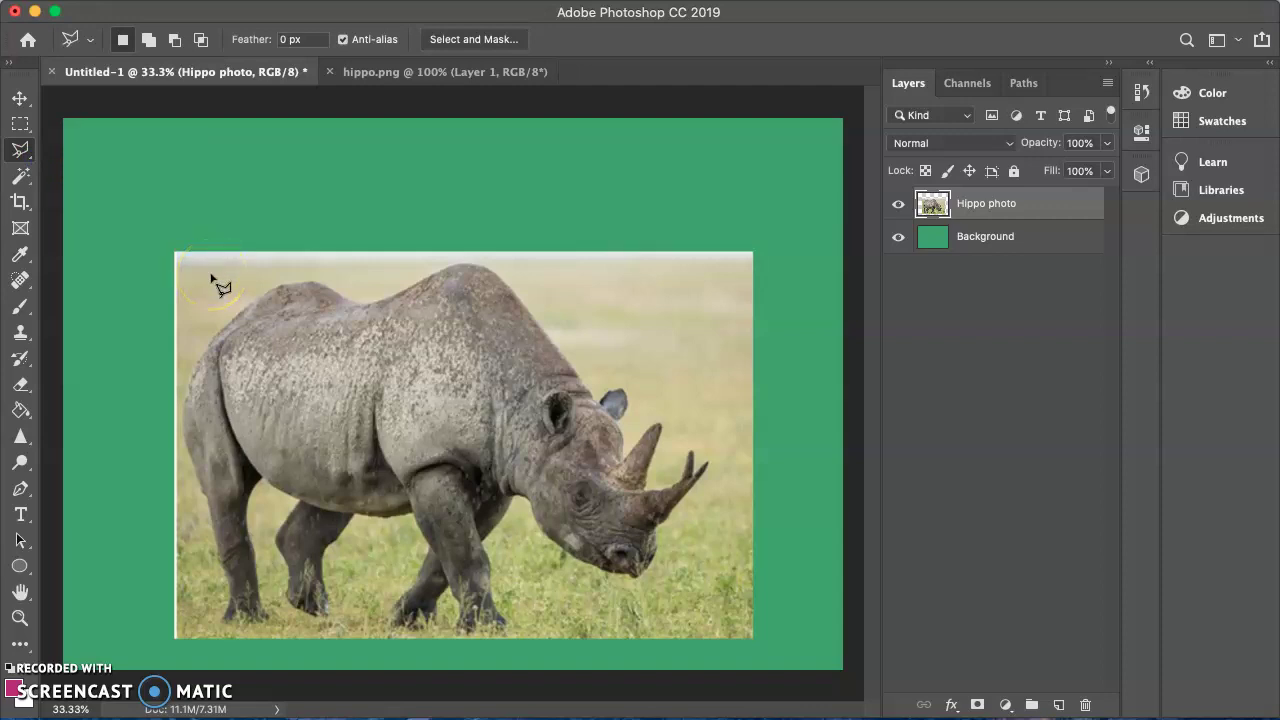
{"action": "left_click", "coordinate": [243, 320]}
{"action": "left_click", "coordinate": [214, 351]}
{"action": "left_click", "coordinate": [194, 446]}
{"action": "left_click", "coordinate": [231, 519]}
{"action": "left_click", "coordinate": [234, 560]}
Add a new empty layer above the Hippo photo layer and name it "back leg"
{"action": "left_click", "coordinate": [1070, 270]}
{"action": "left_click", "coordinate": [1028, 200]}
{"action": "left_click", "coordinate": [1014, 205]}
{"action": "left_click", "coordinate": [995, 205]}
{"action": "left_click_drag", "start_coordinate": [997, 205], "coordinate": [1059, 708]}
{"action": "left_click", "coordinate": [1060, 708]}
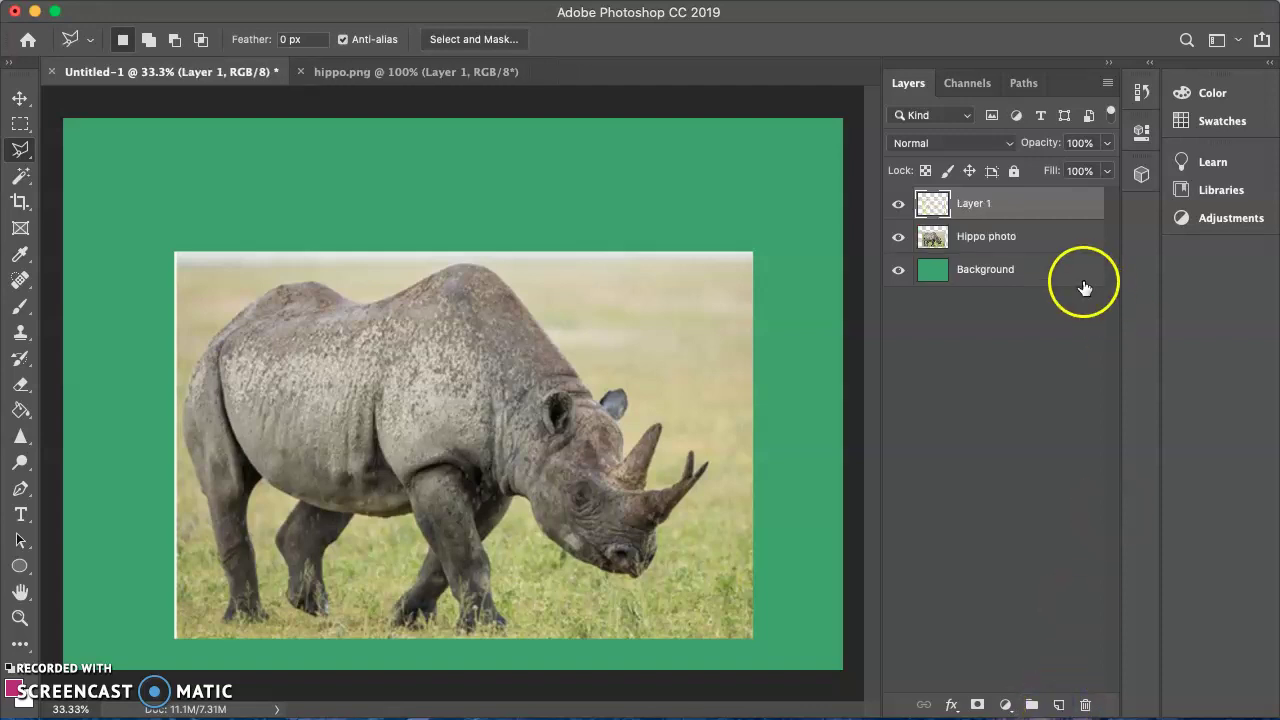
{"action": "double_click", "coordinate": [972, 205]}
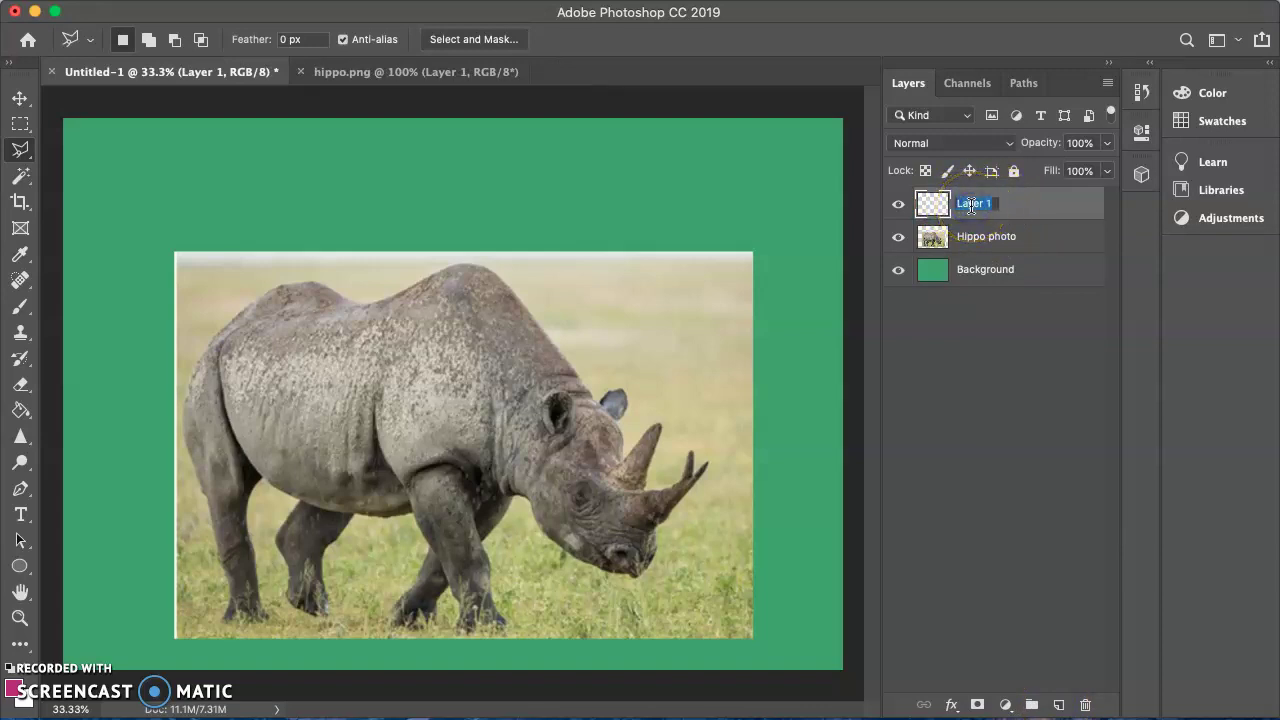
{"action": "type", "text": "back leg"}
{"action": "left_click", "coordinate": [965, 317]}
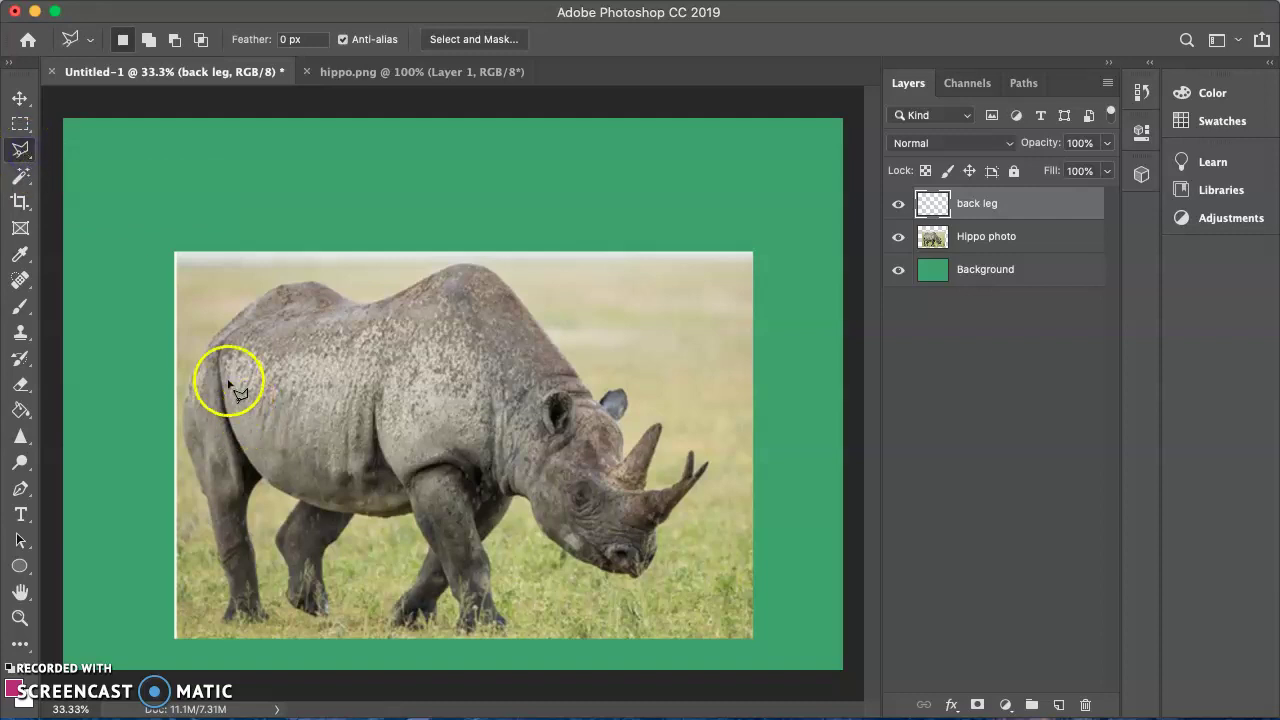
Trace a closed Polygonal Lasso selection around the rhino's rearmost leg, from the rump down around the foot and back up the inner edge
{"action": "left_click", "coordinate": [228, 320]}
{"action": "left_click", "coordinate": [214, 338]}
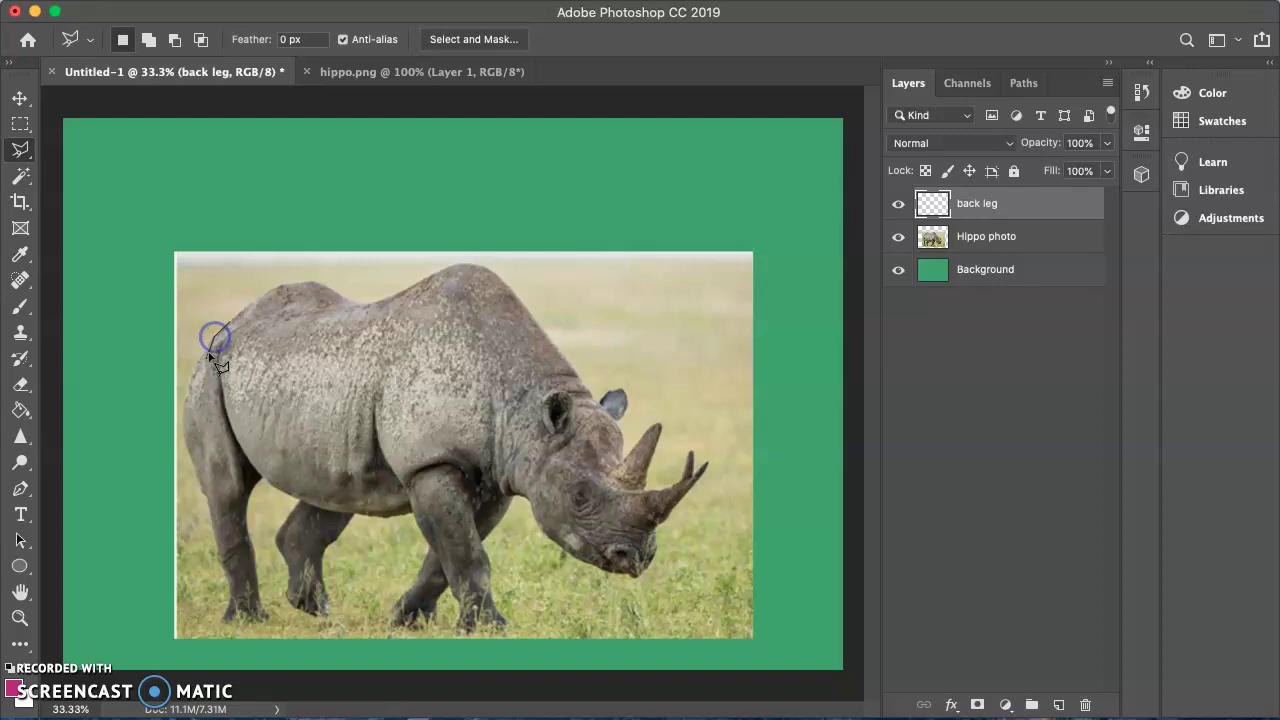
{"action": "left_click", "coordinate": [180, 408]}
{"action": "left_click", "coordinate": [183, 425]}
{"action": "left_click", "coordinate": [188, 450]}
{"action": "left_click", "coordinate": [193, 466]}
{"action": "left_click", "coordinate": [205, 491]}
{"action": "left_click", "coordinate": [208, 514]}
{"action": "left_click", "coordinate": [214, 530]}
{"action": "left_click", "coordinate": [217, 542]}
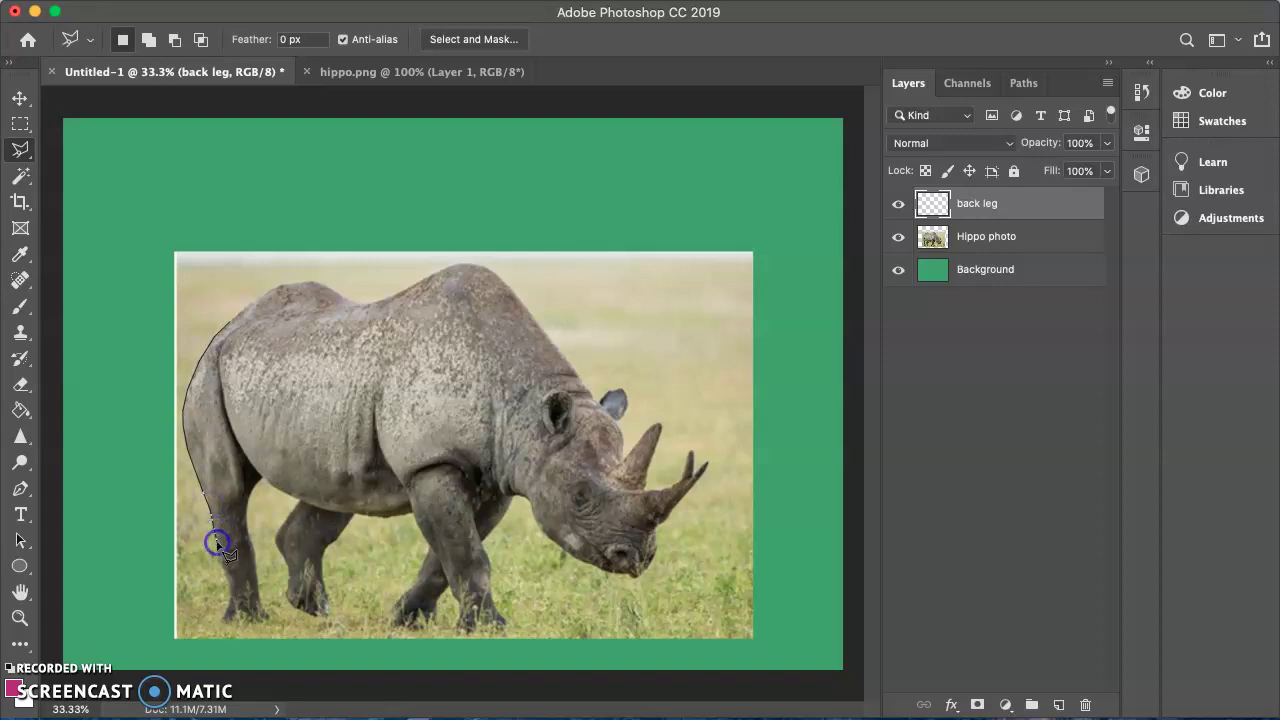
{"action": "left_click", "coordinate": [226, 612]}
{"action": "left_click", "coordinate": [230, 625]}
{"action": "left_click", "coordinate": [265, 622]}
{"action": "left_click", "coordinate": [268, 617]}
{"action": "left_click", "coordinate": [265, 614]}
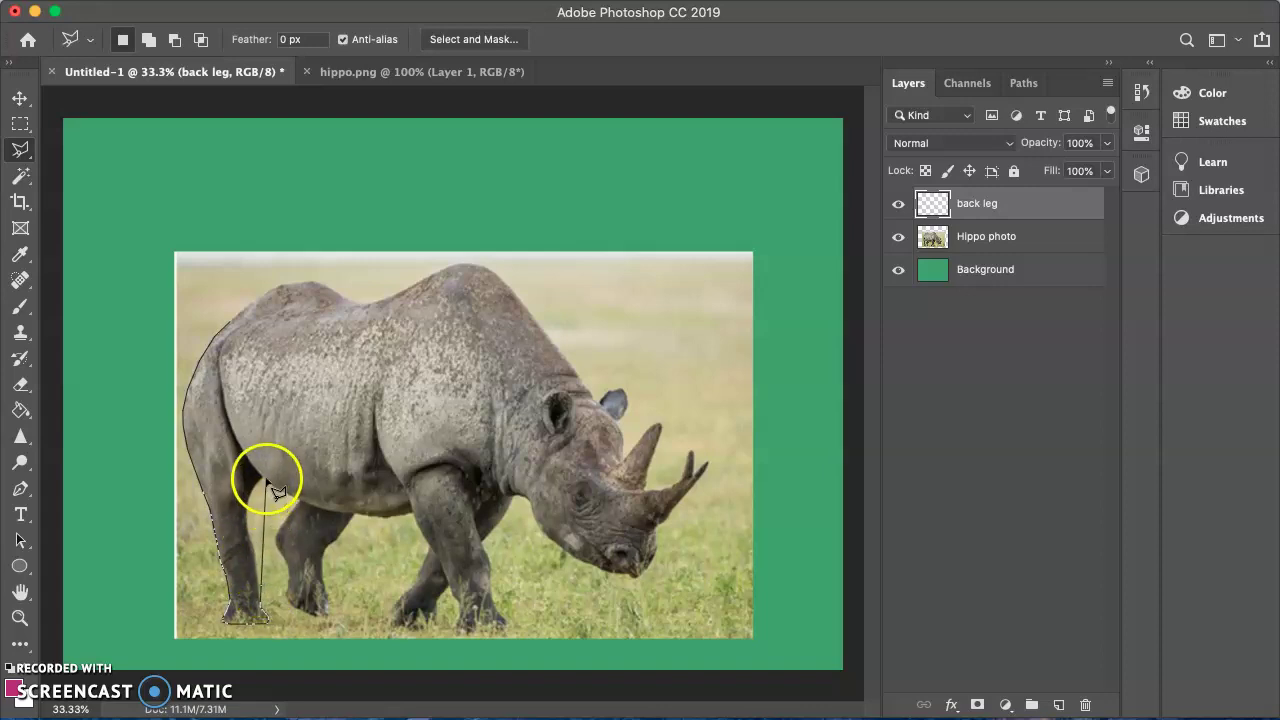
{"action": "left_click", "coordinate": [262, 560]}
{"action": "left_click", "coordinate": [247, 532]}
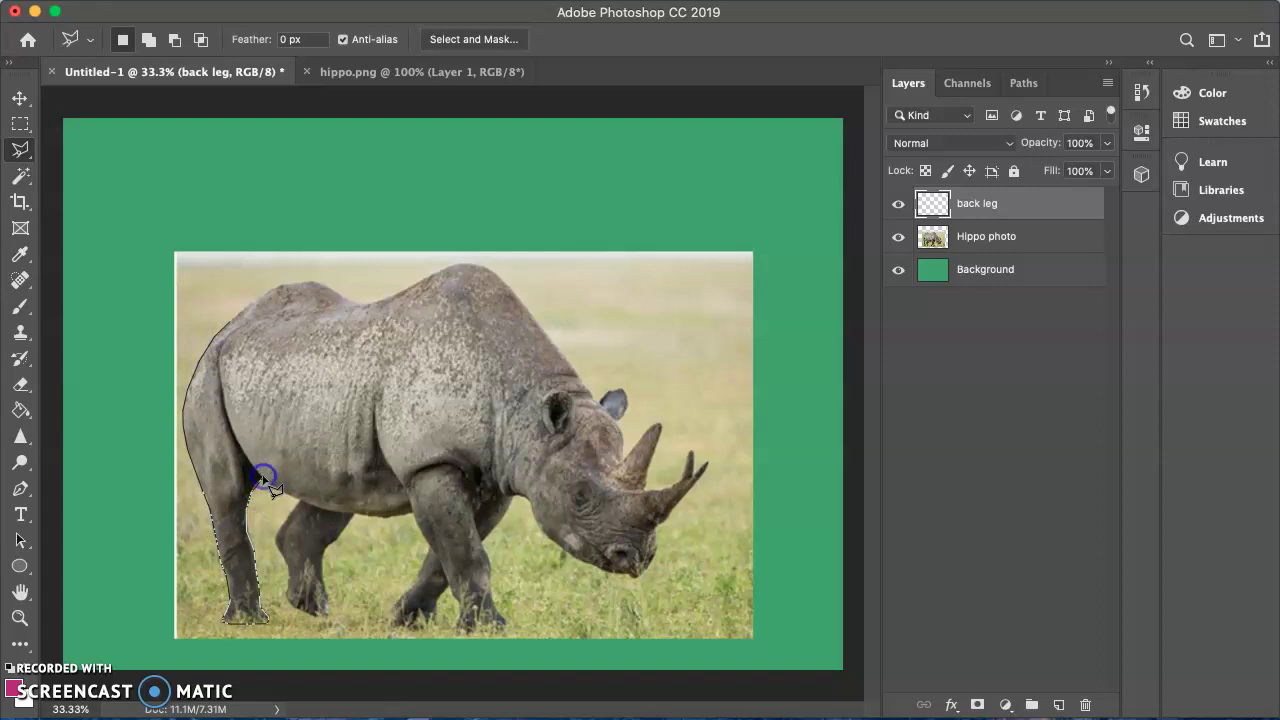
{"action": "left_click", "coordinate": [243, 450]}
{"action": "left_click", "coordinate": [234, 435]}
{"action": "left_click", "coordinate": [226, 412]}
{"action": "left_click", "coordinate": [222, 388]}
{"action": "left_click", "coordinate": [221, 357]}
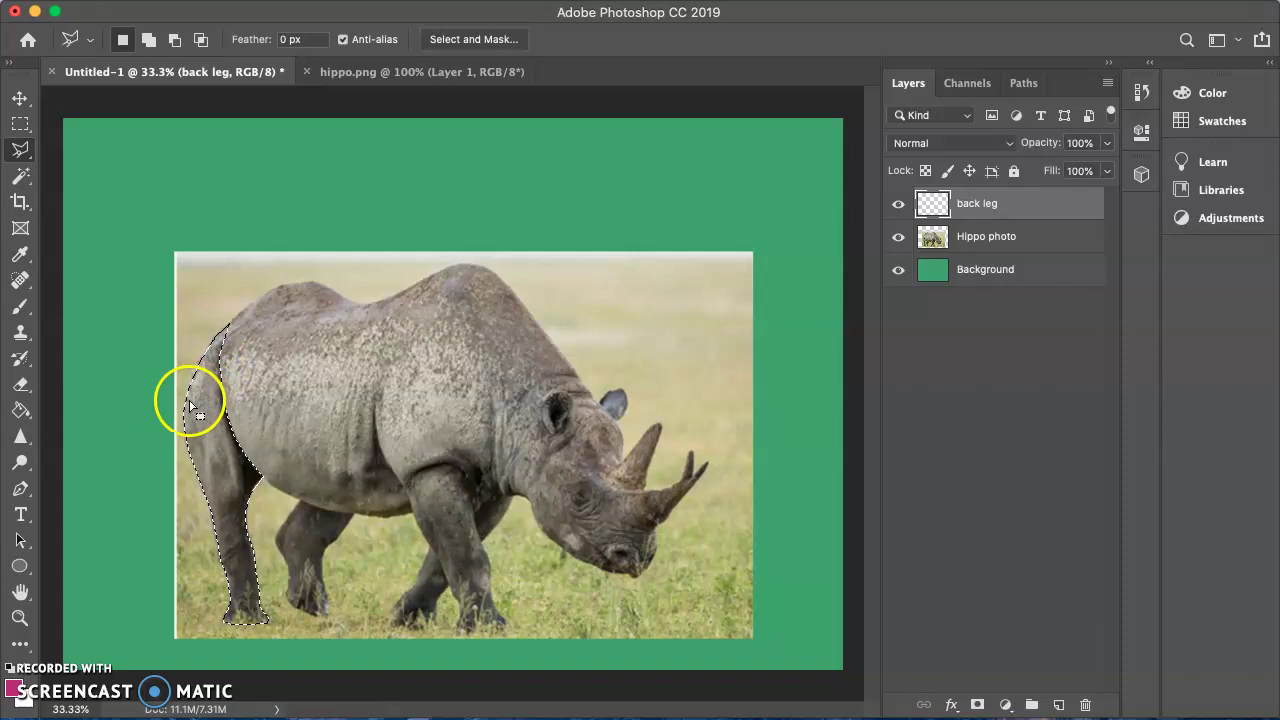
{"action": "left_click", "coordinate": [20, 310]}
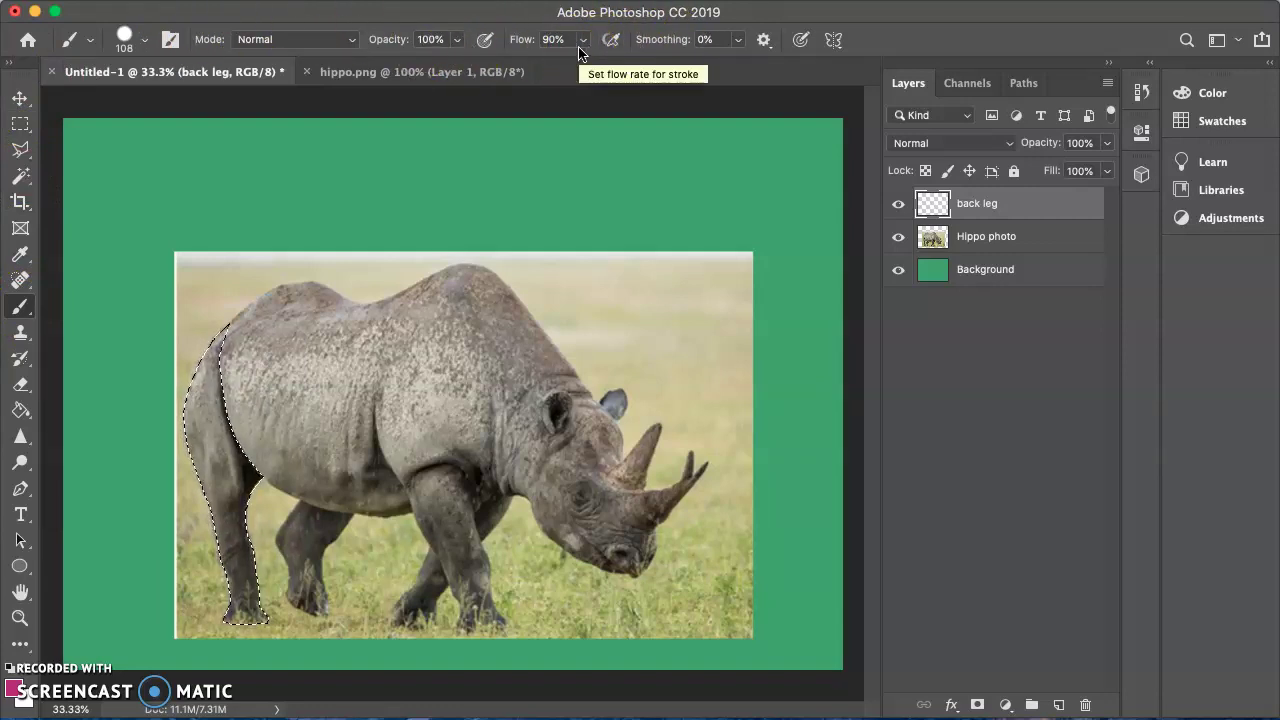
{"action": "left_click", "coordinate": [20, 410]}
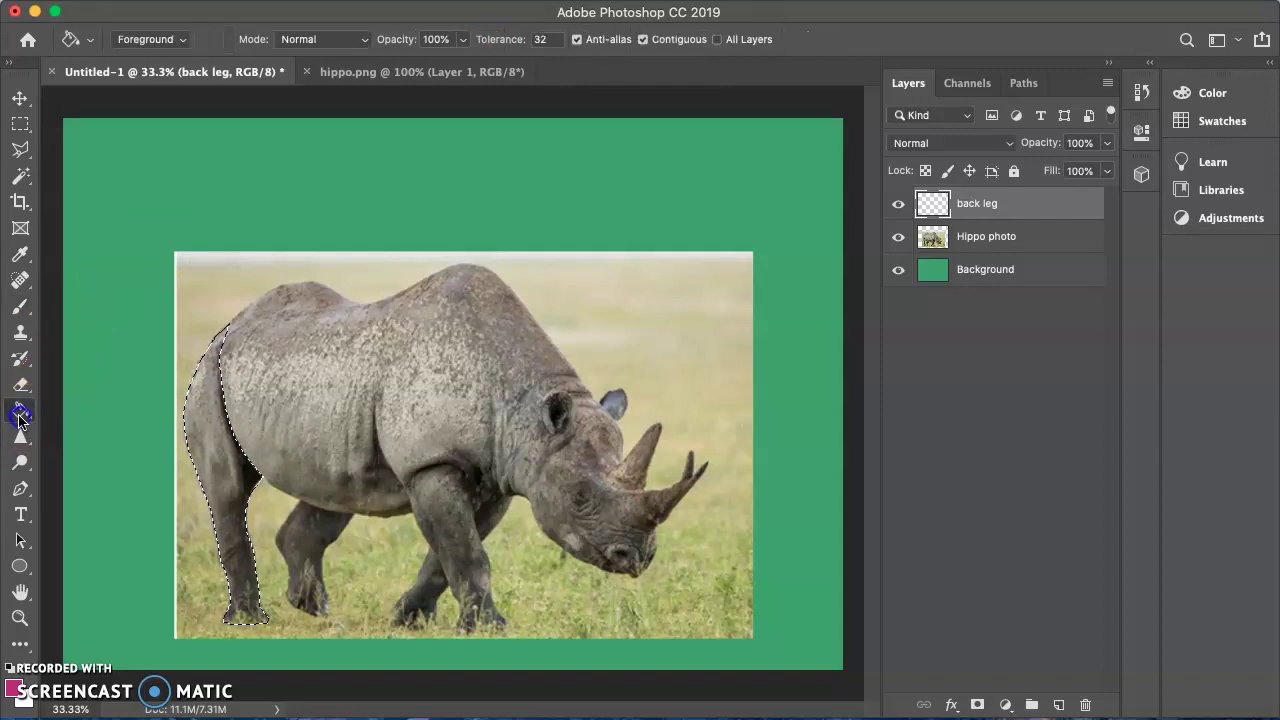
{"action": "left_click", "coordinate": [16, 465]}
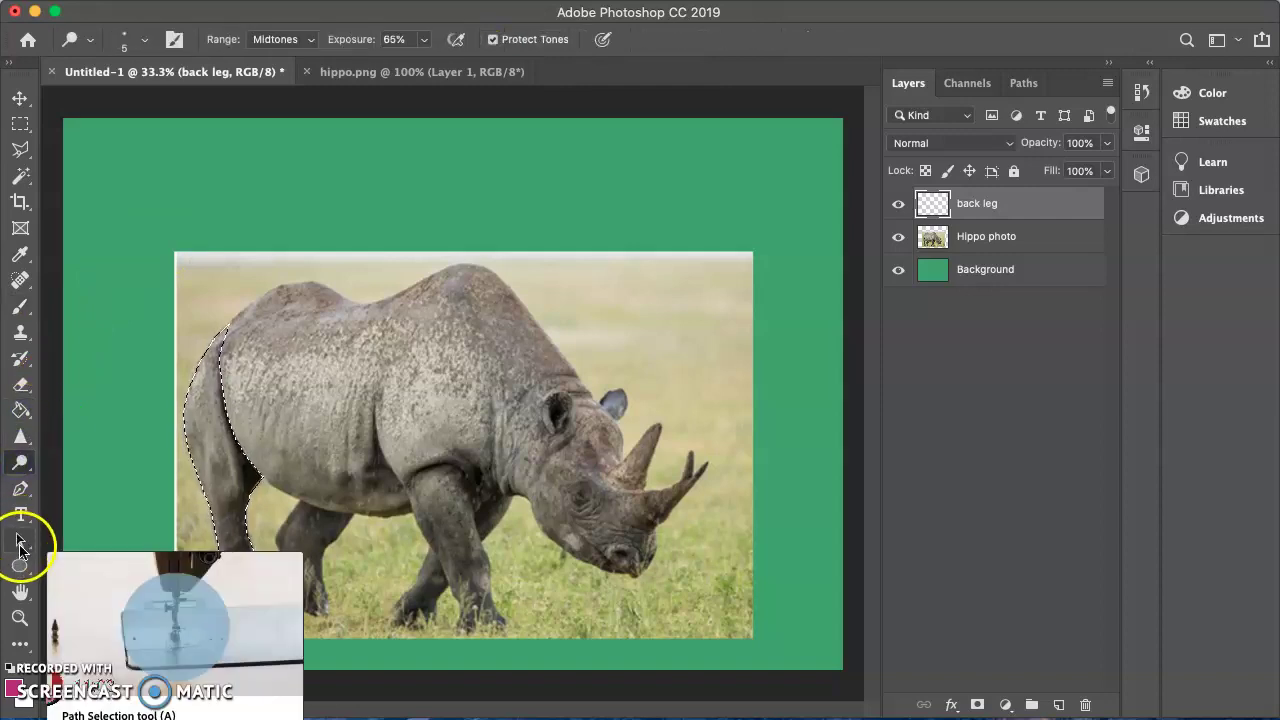
{"action": "left_click", "coordinate": [20, 542]}
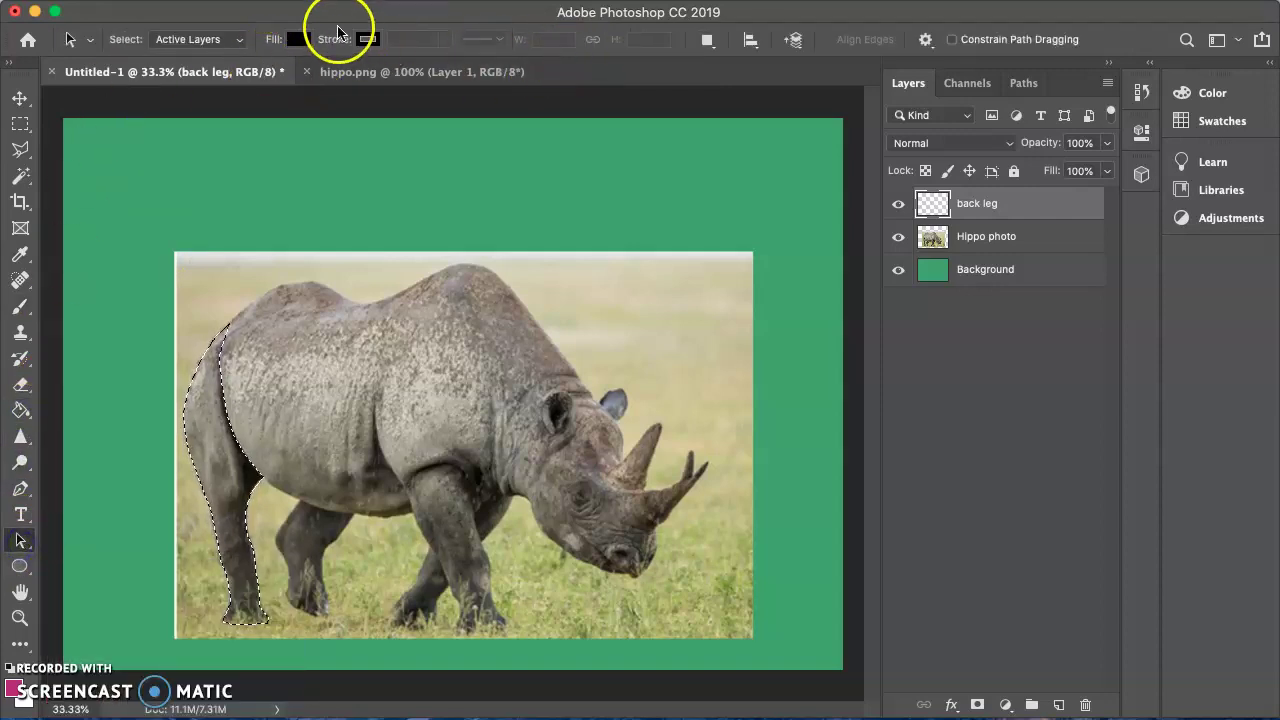
Set up the Brush tool with the Hard Round preset at a size of 111 px
{"action": "left_click", "coordinate": [17, 314]}
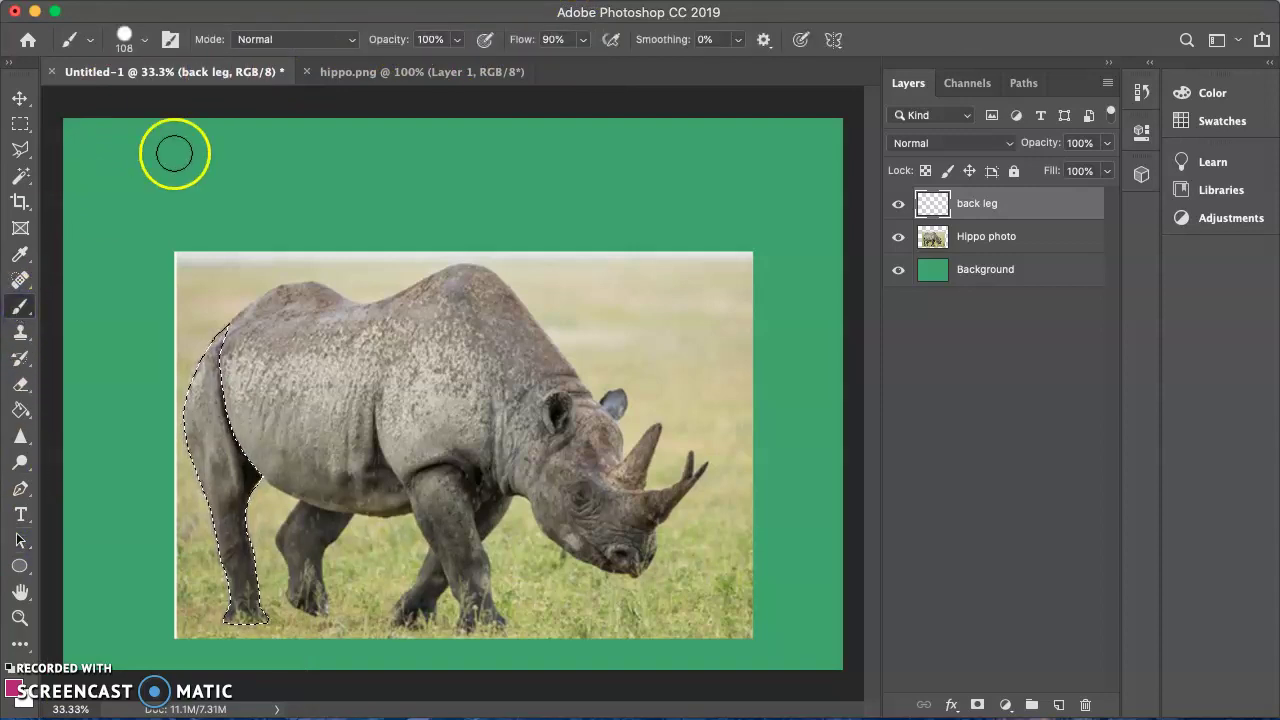
{"action": "left_click", "coordinate": [145, 44]}
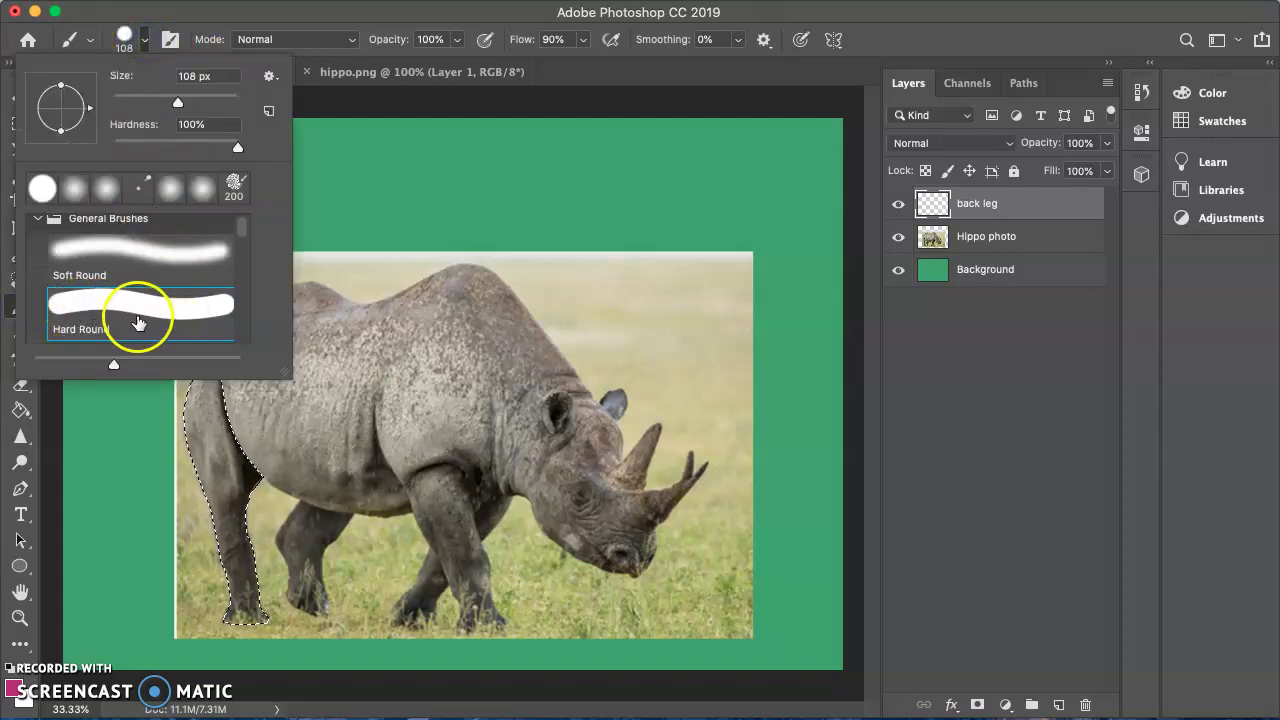
{"action": "left_click", "coordinate": [166, 316]}
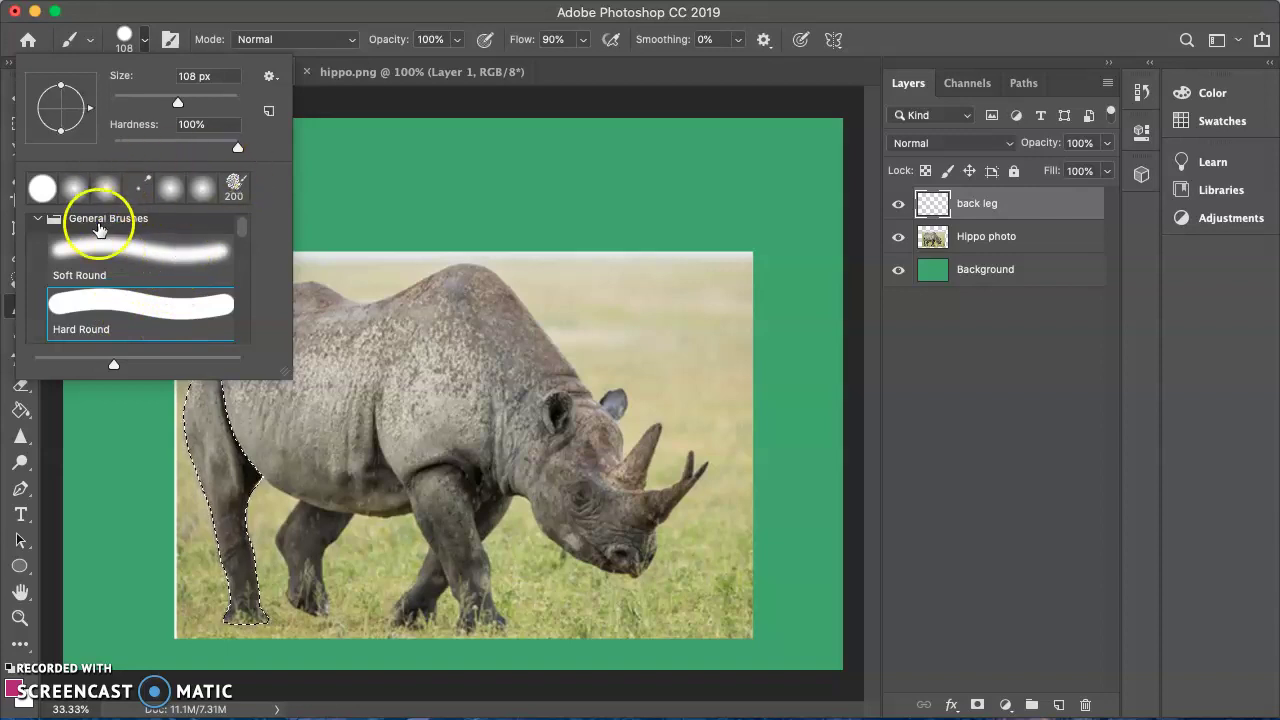
{"action": "left_click", "coordinate": [245, 243]}
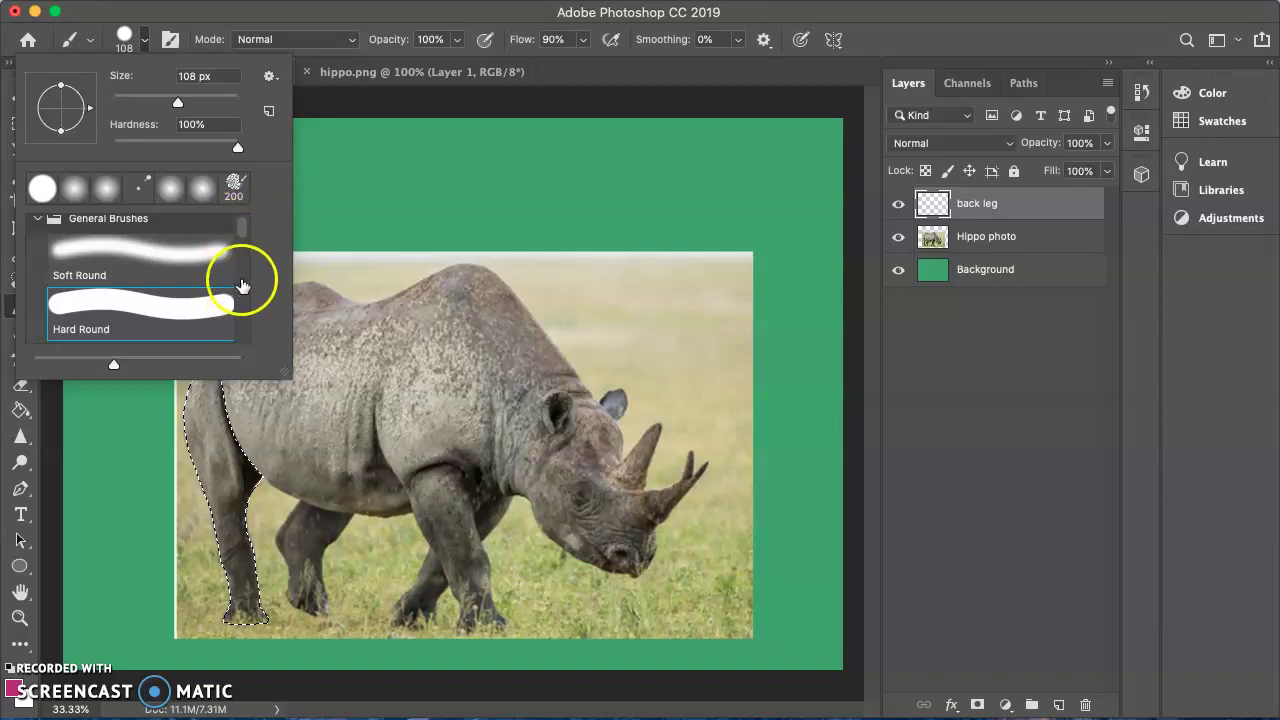
{"action": "left_click", "coordinate": [241, 285]}
{"action": "mouse_move", "coordinate": [243, 240]}
{"action": "left_mouse_down"}
{"action": "mouse_move", "coordinate": [245, 262]}
{"action": "mouse_move", "coordinate": [245, 222]}
{"action": "left_mouse_up"}
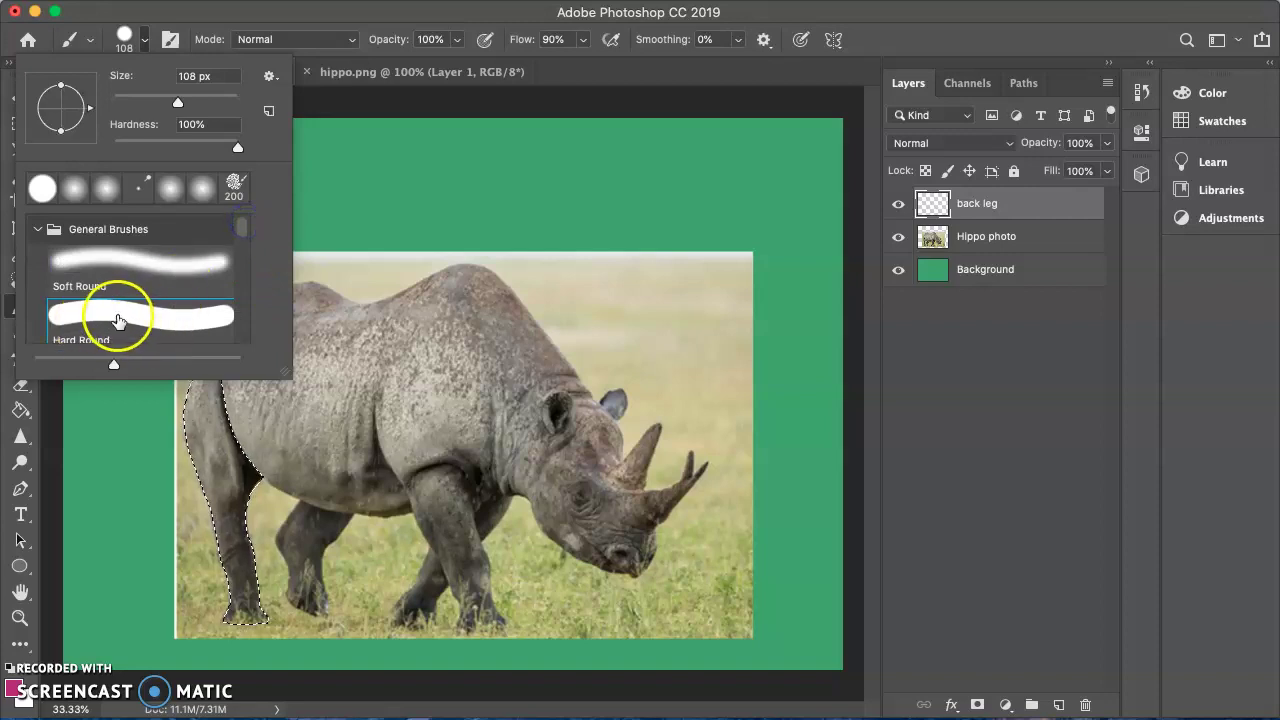
{"action": "mouse_move", "coordinate": [180, 103]}
{"action": "left_mouse_down"}
{"action": "mouse_move", "coordinate": [170, 100]}
{"action": "mouse_move", "coordinate": [181, 103]}
{"action": "left_mouse_up"}
{"action": "left_click", "coordinate": [371, 99]}
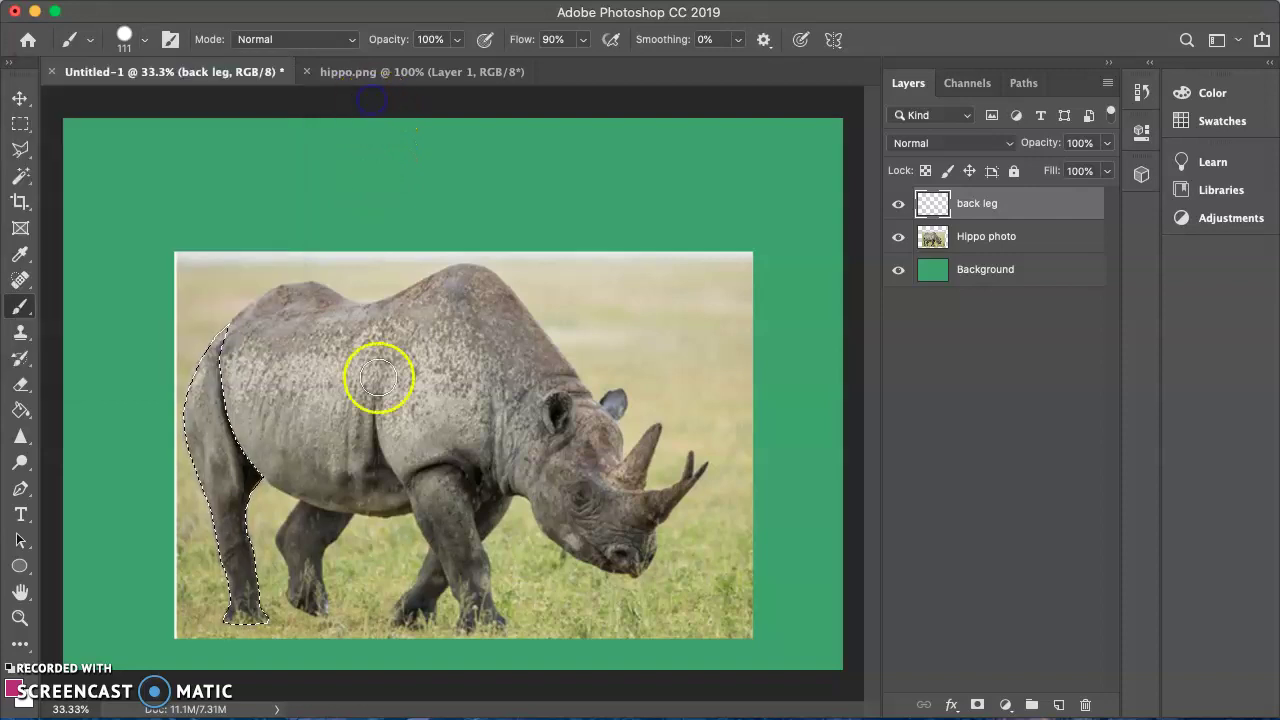
Paint the entire leg selection solid magenta-pink with the brush on the back leg layer, and deselect it
{"action": "left_click", "coordinate": [15, 688]}
{"action": "left_click", "coordinate": [940, 224]}
{"action": "left_click", "coordinate": [1210, 152]}
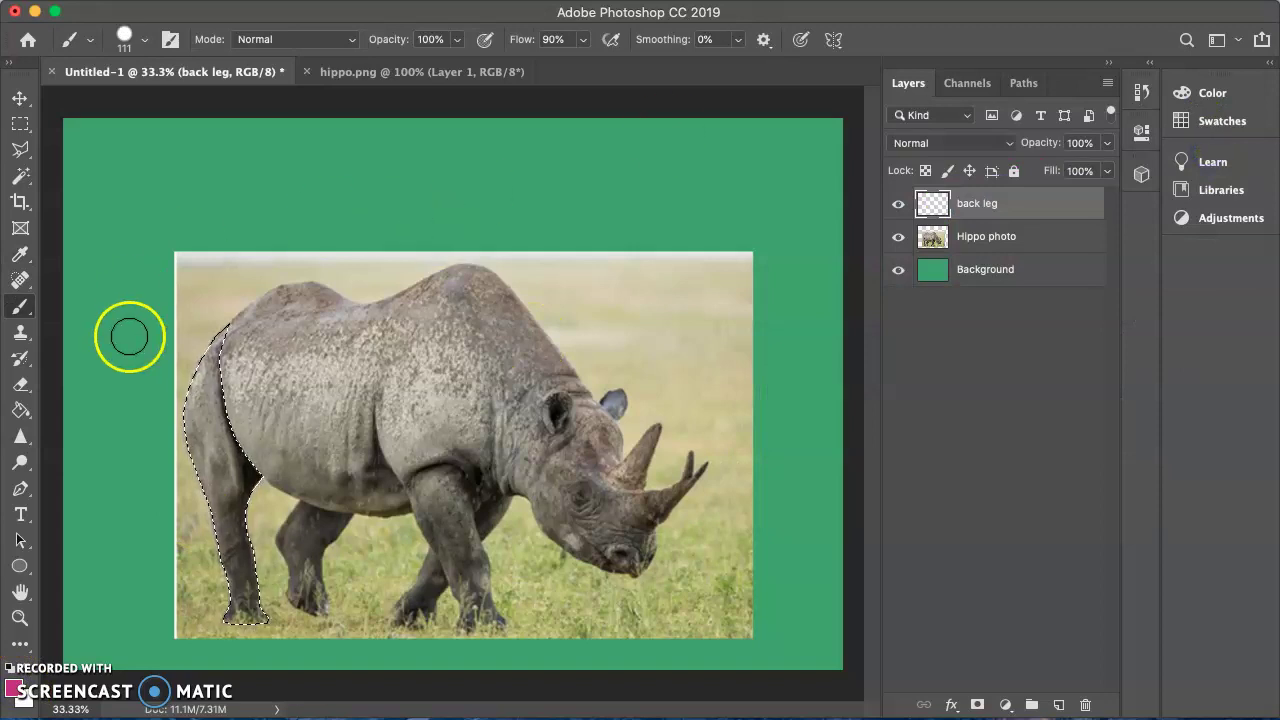
{"action": "mouse_move", "coordinate": [212, 344]}
{"action": "left_mouse_down"}
{"action": "mouse_move", "coordinate": [211, 323]}
{"action": "mouse_move", "coordinate": [253, 497]}
{"action": "left_mouse_up"}
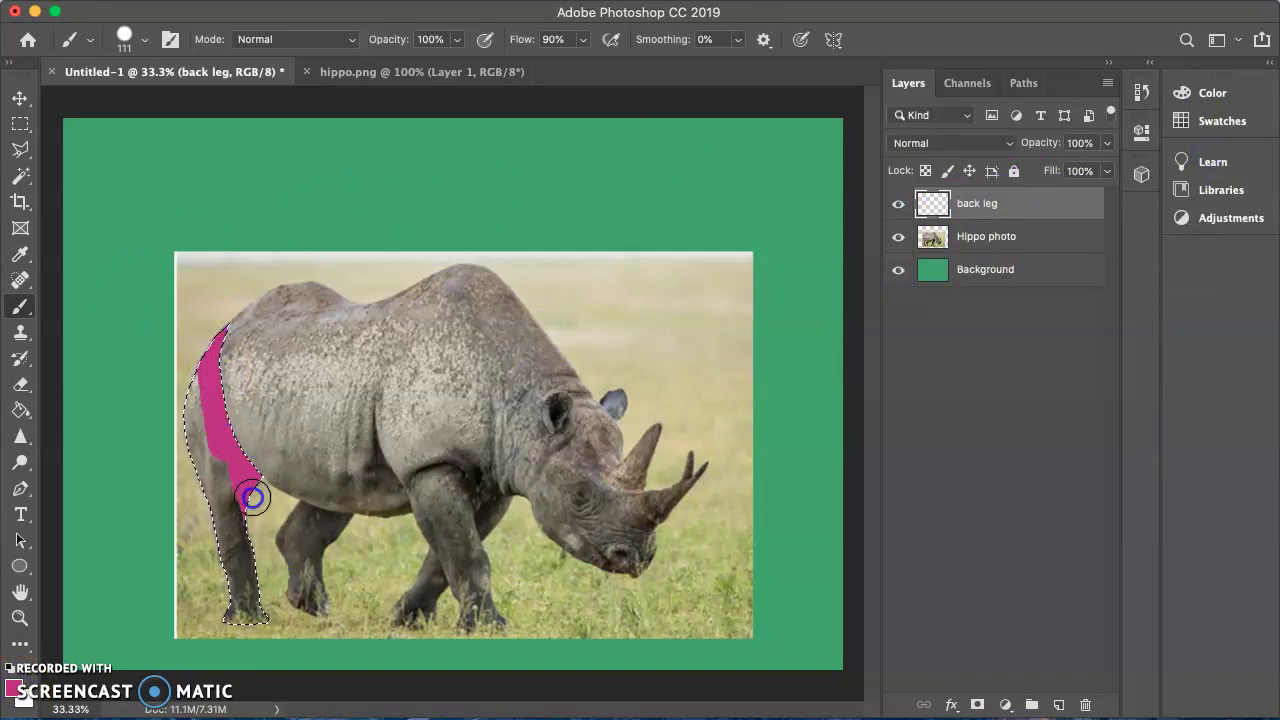
{"action": "left_click_drag", "start_coordinate": [194, 388], "coordinate": [228, 523]}
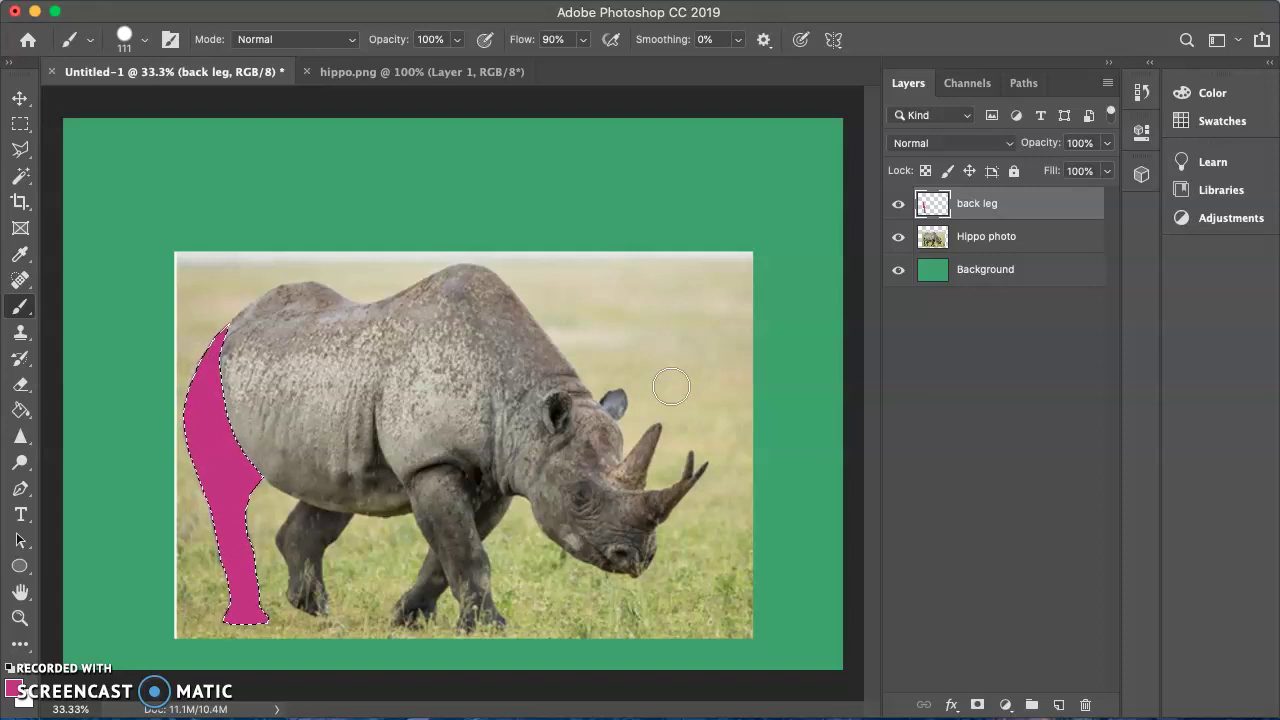
{"action": "key", "text": "super+d"}
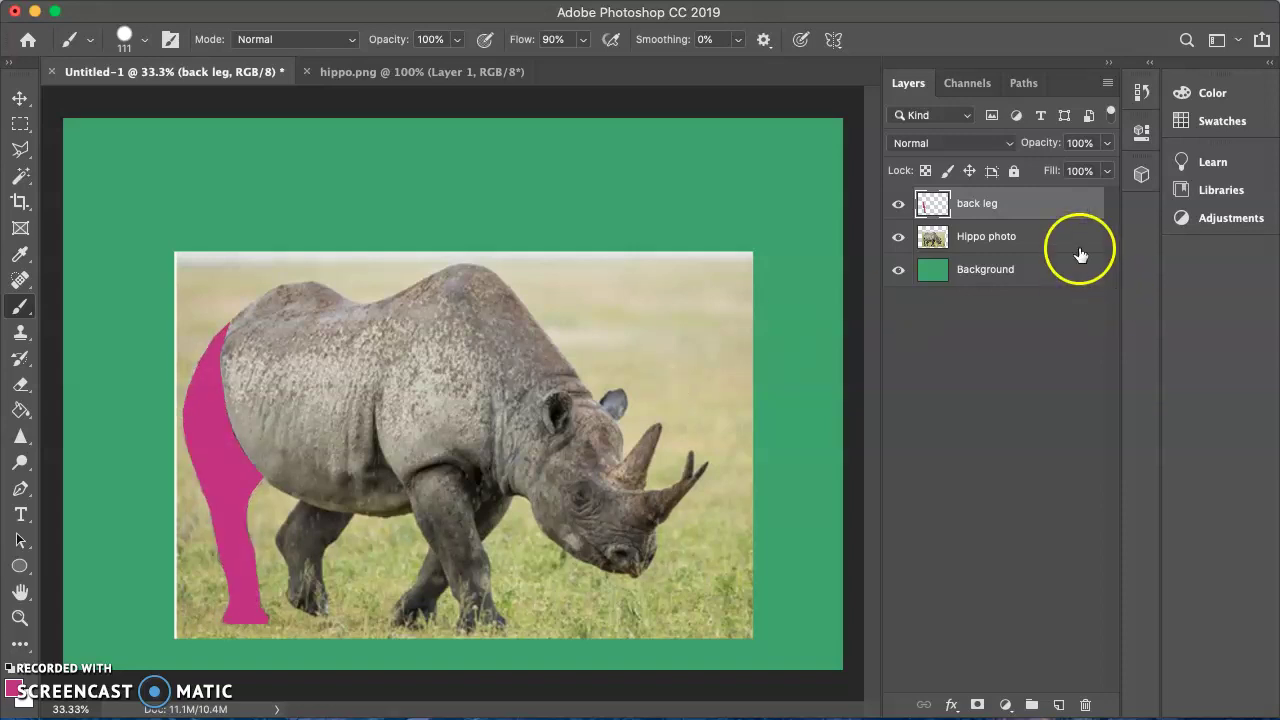
Toggle the back leg layer and the Hippo photo layer off and on in turn to check the painted leg shape
{"action": "left_click", "coordinate": [898, 204]}
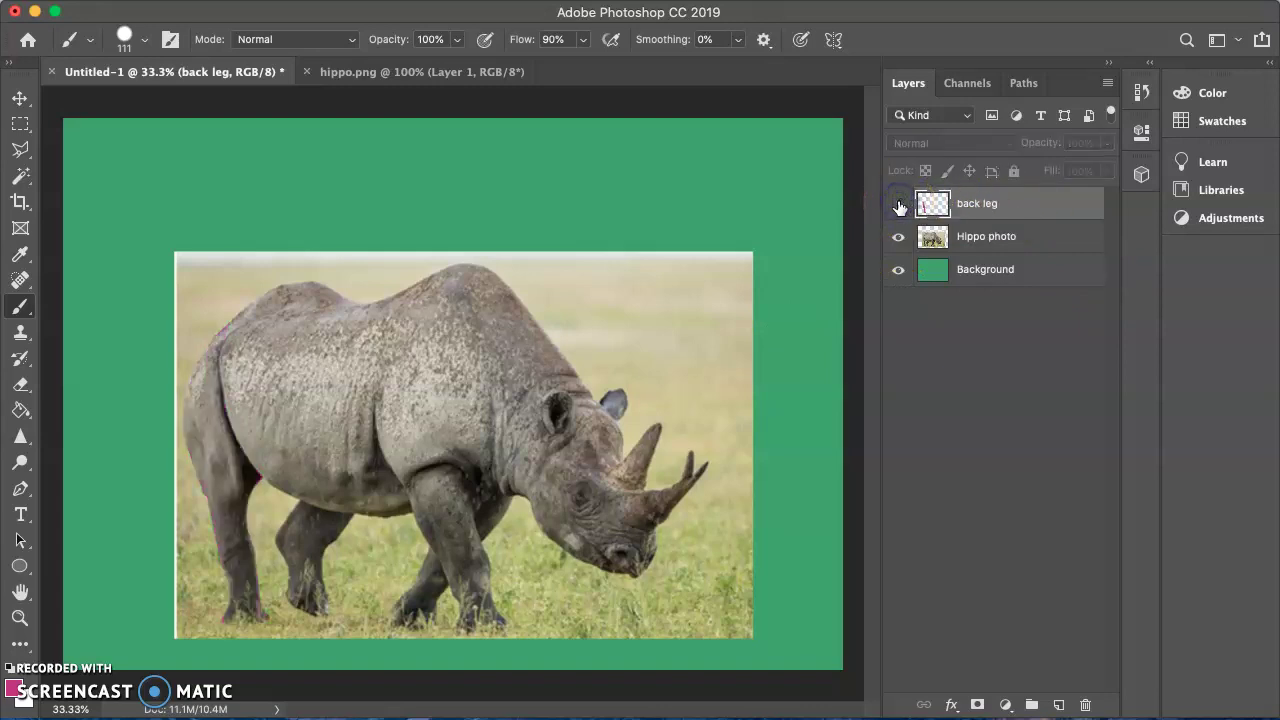
{"action": "left_click", "coordinate": [898, 204]}
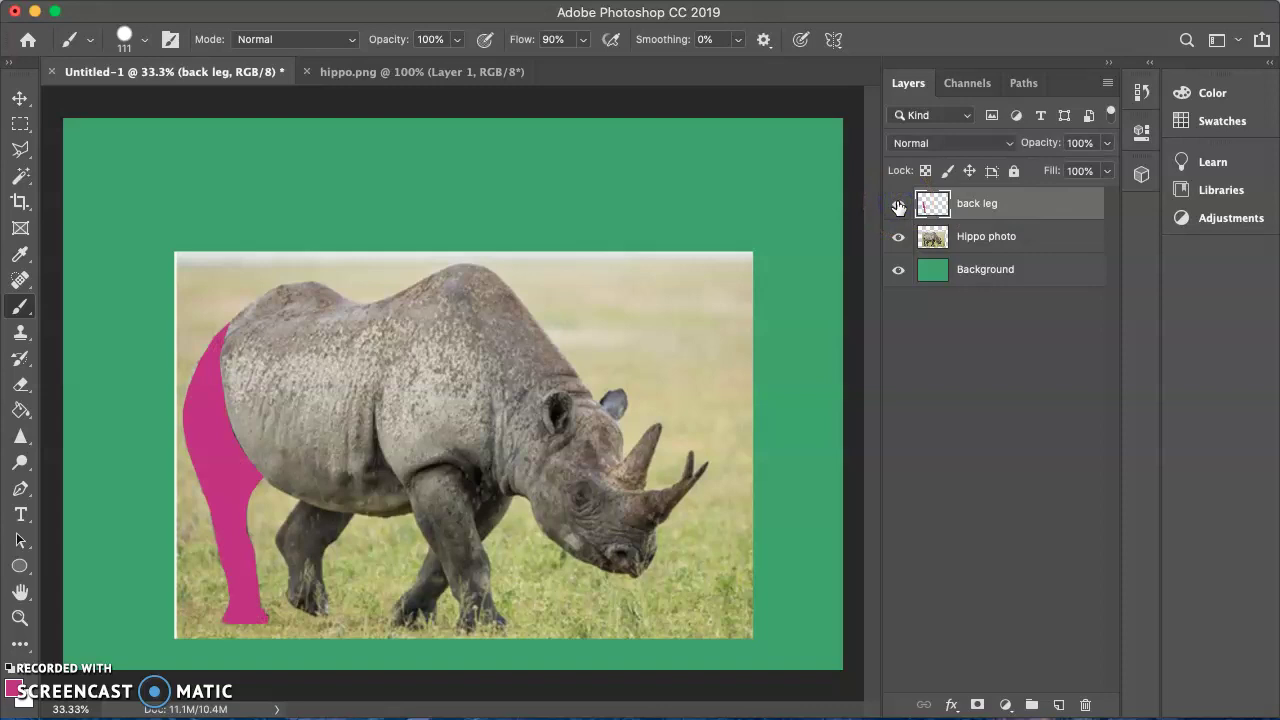
{"action": "left_click", "coordinate": [898, 237]}
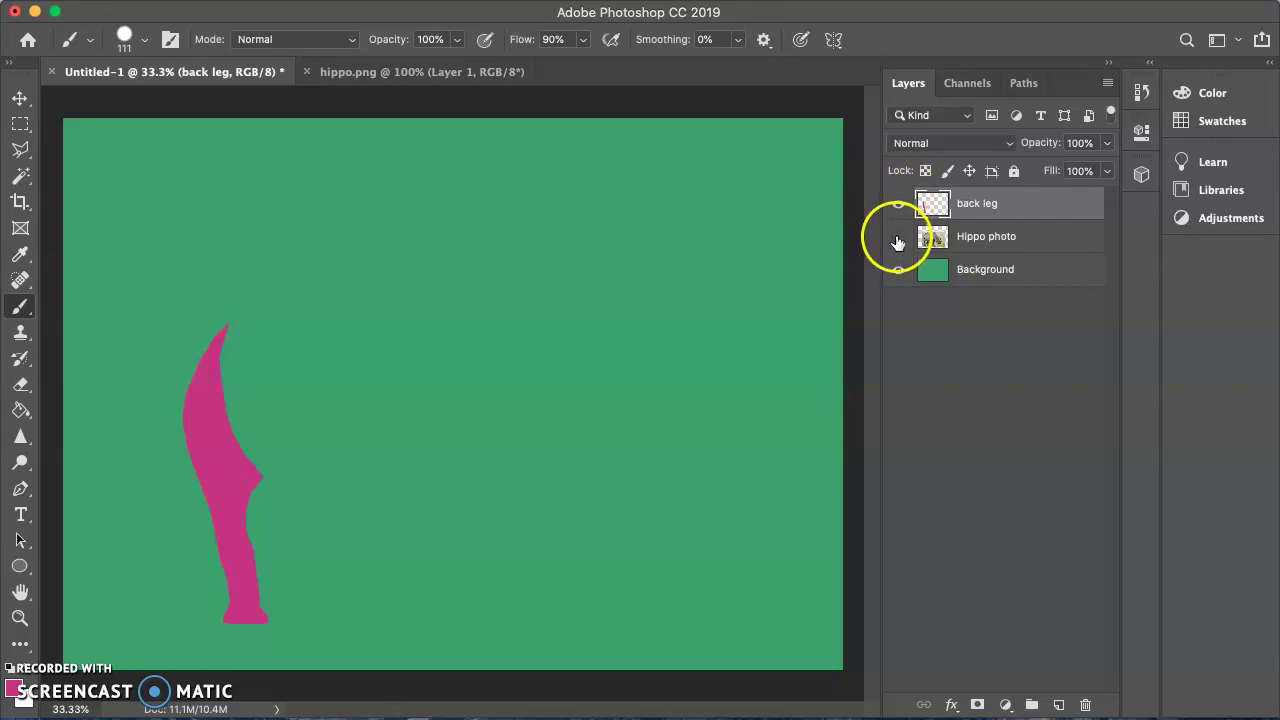
{"action": "left_click", "coordinate": [898, 238]}
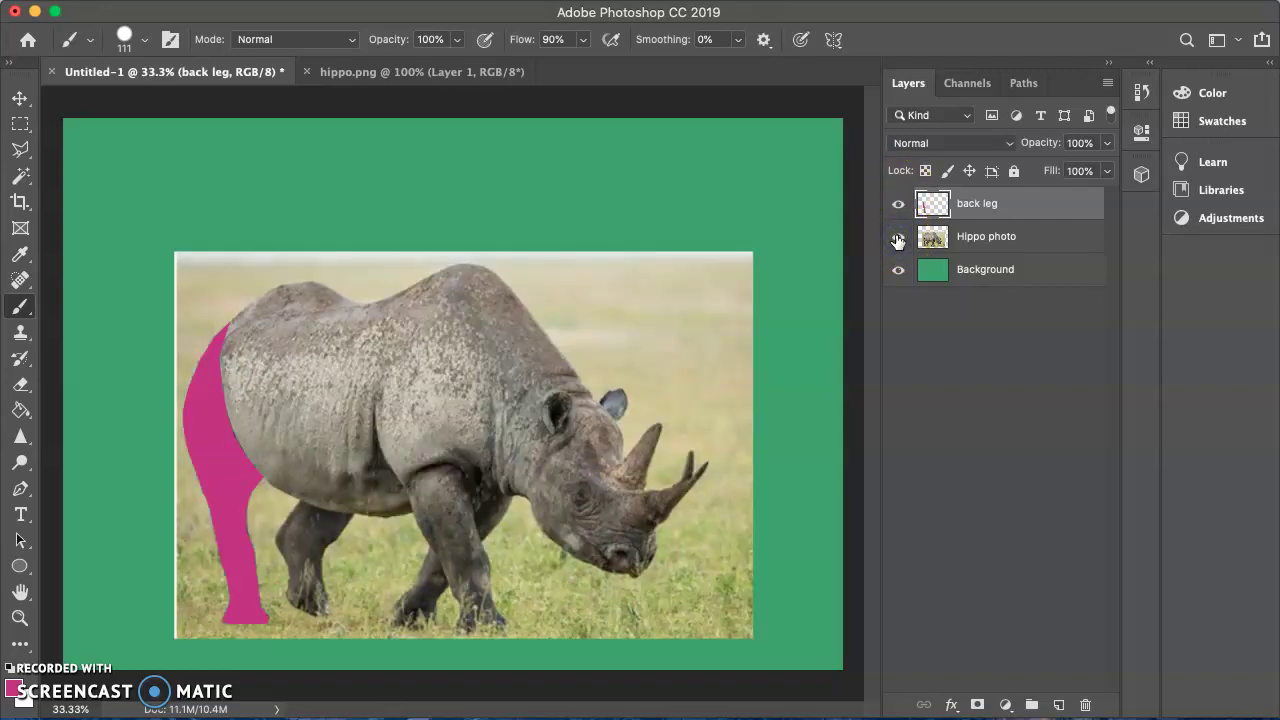